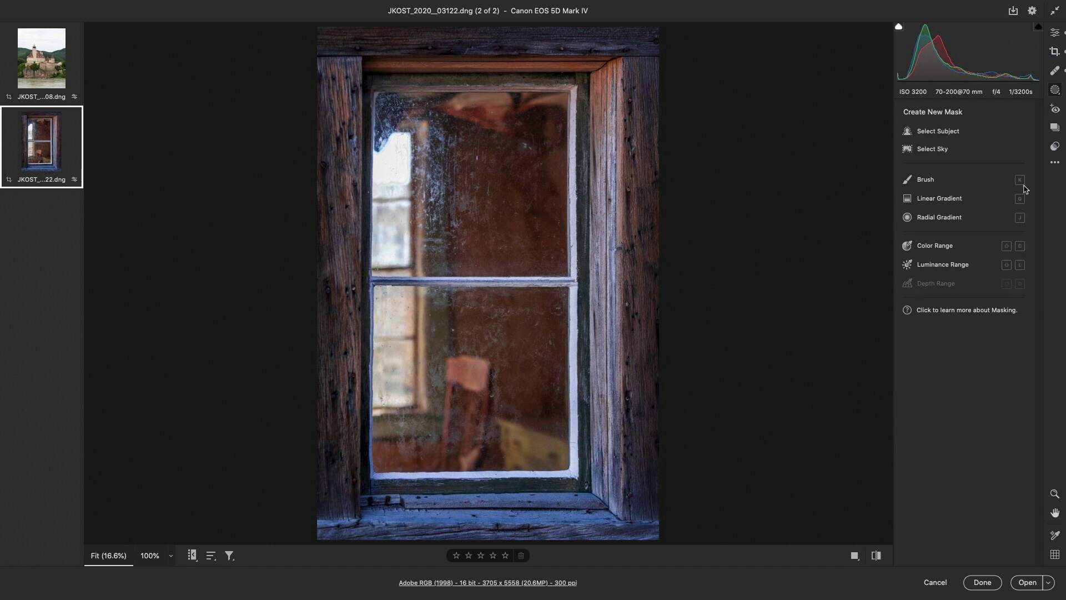
Step: Create a brush mask with size 3 and feather 56, and paint all the way around the green window frame
{"action": "left_click", "coordinate": [937, 179]}
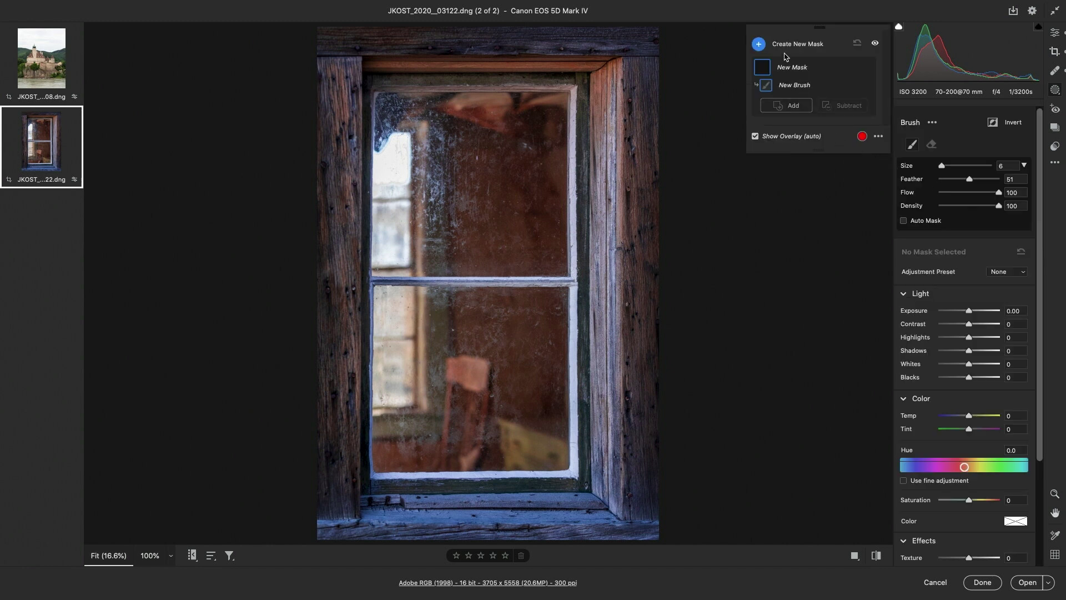
{"action": "left_click_drag", "start_coordinate": [818, 27], "coordinate": [835, 56]}
{"action": "left_click_drag", "start_coordinate": [942, 165], "coordinate": [974, 183]}
{"action": "key", "text": "bracketleft"}
{"action": "key", "text": "bracketleft"}
{"action": "key", "text": "bracketleft"}
{"action": "key", "text": "bracketleft"}
{"action": "key", "text": "bracketleft"}
{"action": "key", "text": "bracketleft"}
{"action": "key", "text": "bracketleft"}
{"action": "key", "text": "bracketleft"}
{"action": "key", "text": "bracketright"}
{"action": "mouse_move", "coordinate": [369, 79]}
{"action": "left_mouse_down"}
{"action": "mouse_move", "coordinate": [584, 79]}
{"action": "mouse_move", "coordinate": [583, 485]}
{"action": "mouse_move", "coordinate": [368, 486]}
{"action": "mouse_move", "coordinate": [371, 79]}
{"action": "left_mouse_up"}
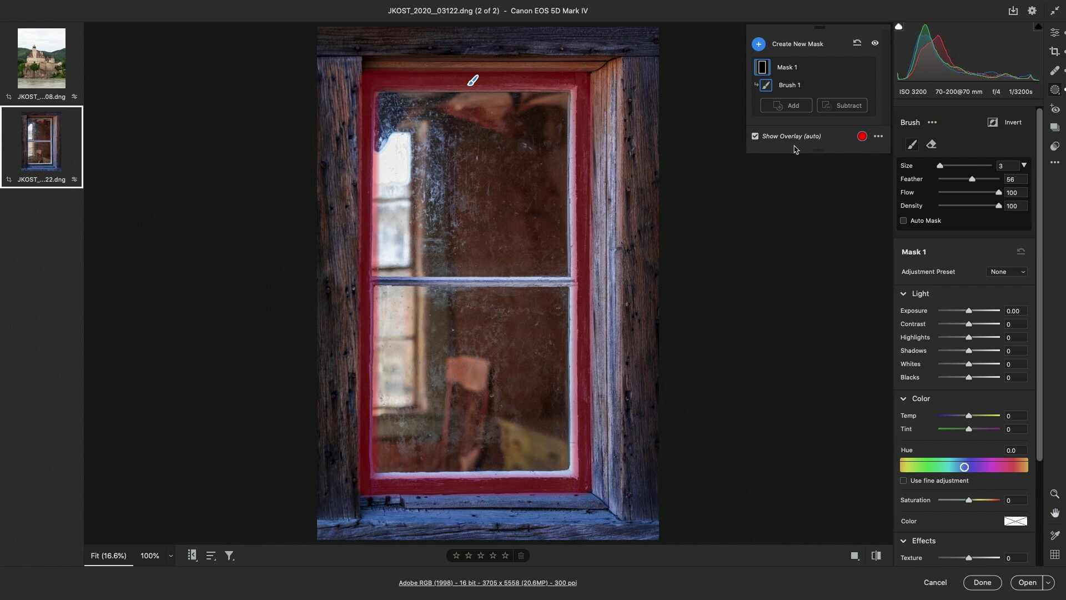
Step: Keep the red mask overlay color and set the frame mask's exposure to -0.50 and tint to -54
{"action": "left_click", "coordinate": [863, 138]}
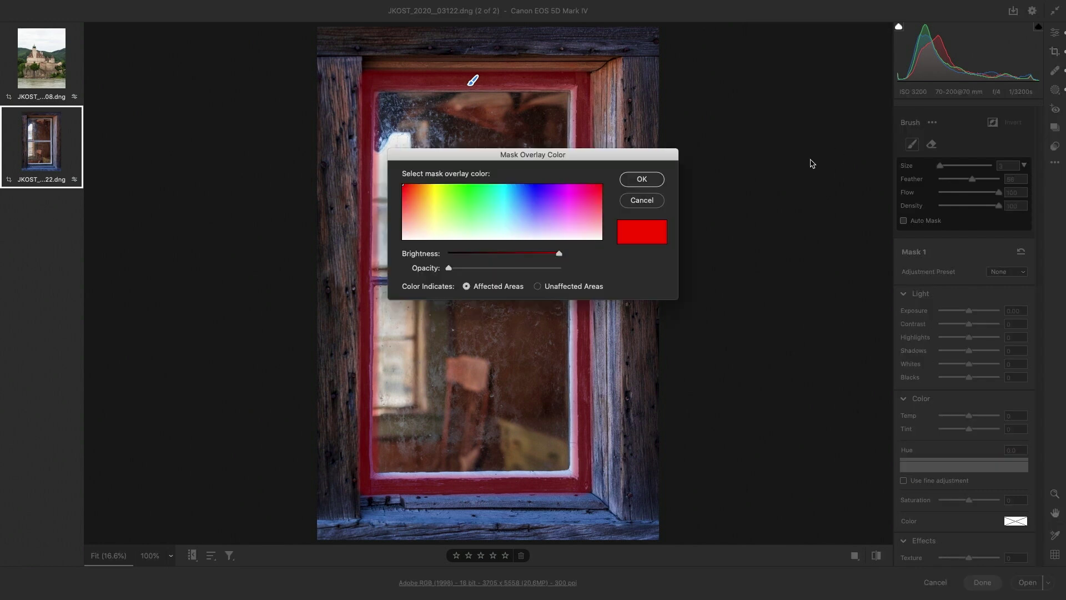
{"action": "left_click", "coordinate": [642, 180]}
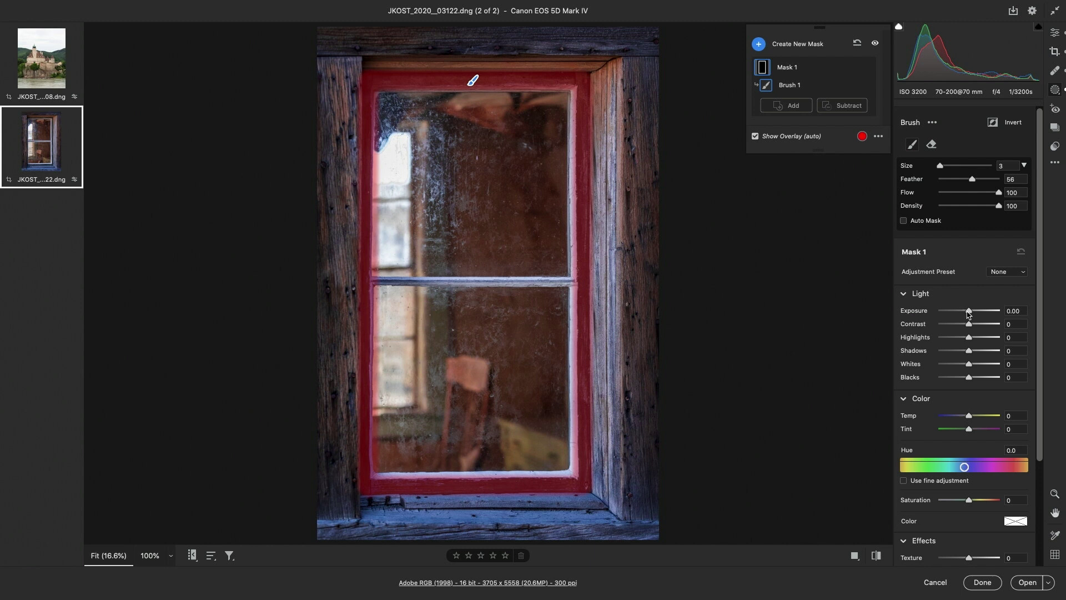
{"action": "left_click_drag", "start_coordinate": [969, 313], "coordinate": [965, 315]}
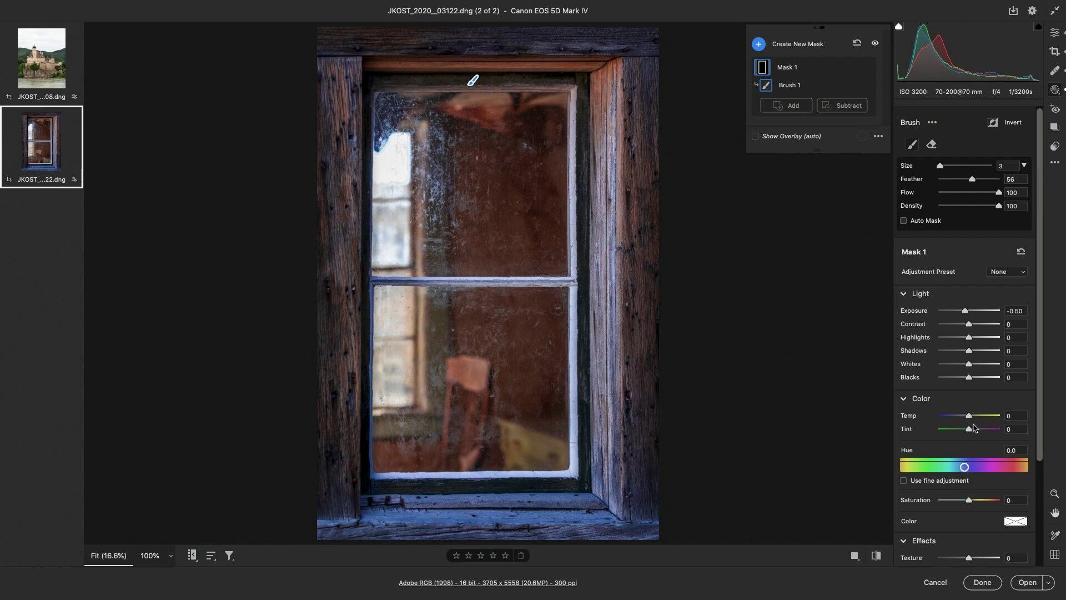
{"action": "left_click_drag", "start_coordinate": [970, 430], "coordinate": [953, 432]}
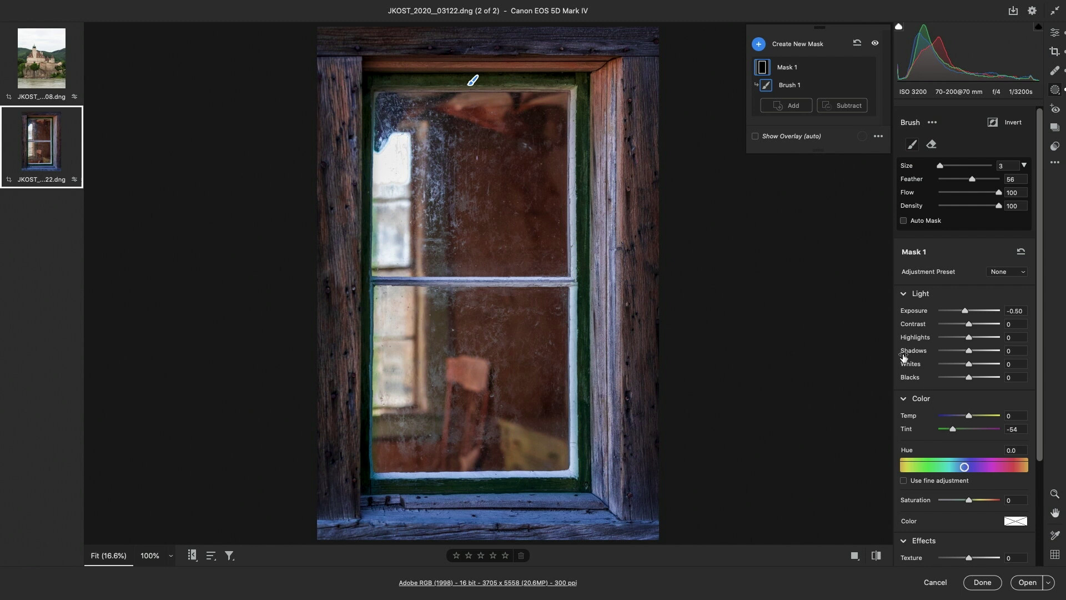
Step: Toggle the red mask overlay on and off to check the painted coverage around the window frame
{"action": "left_click", "coordinate": [769, 139]}
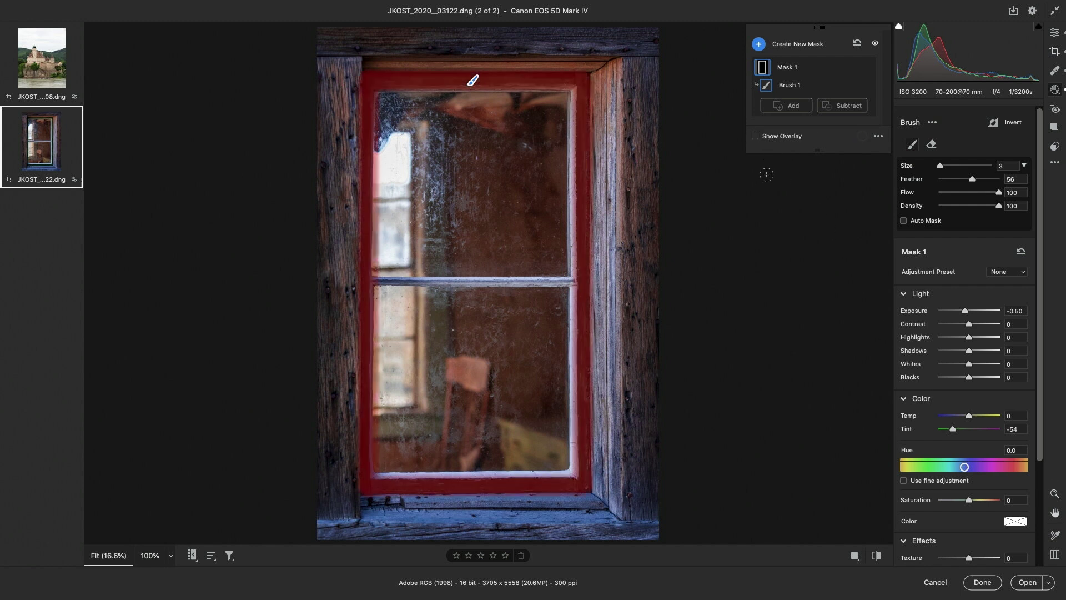
{"action": "key", "text": "o"}
{"action": "key", "text": "o"}
{"action": "key", "text": "o"}
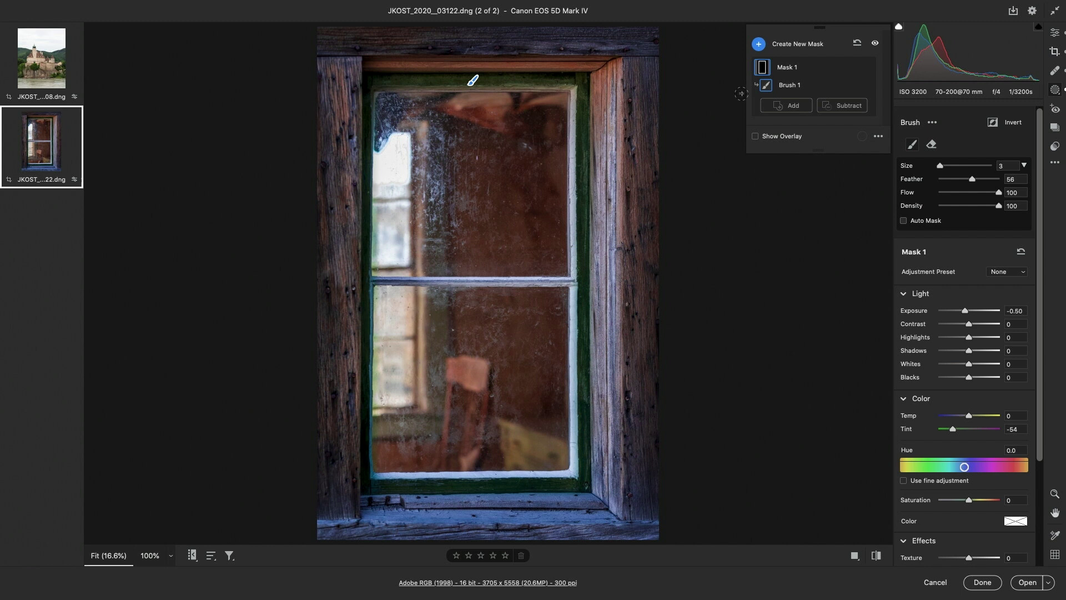
Step: Paint down the inner left side of the glass and erase that spill from the mask with feather 25
{"action": "mouse_move", "coordinate": [765, 91]}
{"action": "left_click_drag", "start_coordinate": [382, 109], "coordinate": [380, 466]}
{"action": "left_click", "coordinate": [932, 144]}
{"action": "left_click_drag", "start_coordinate": [380, 97], "coordinate": [382, 464]}
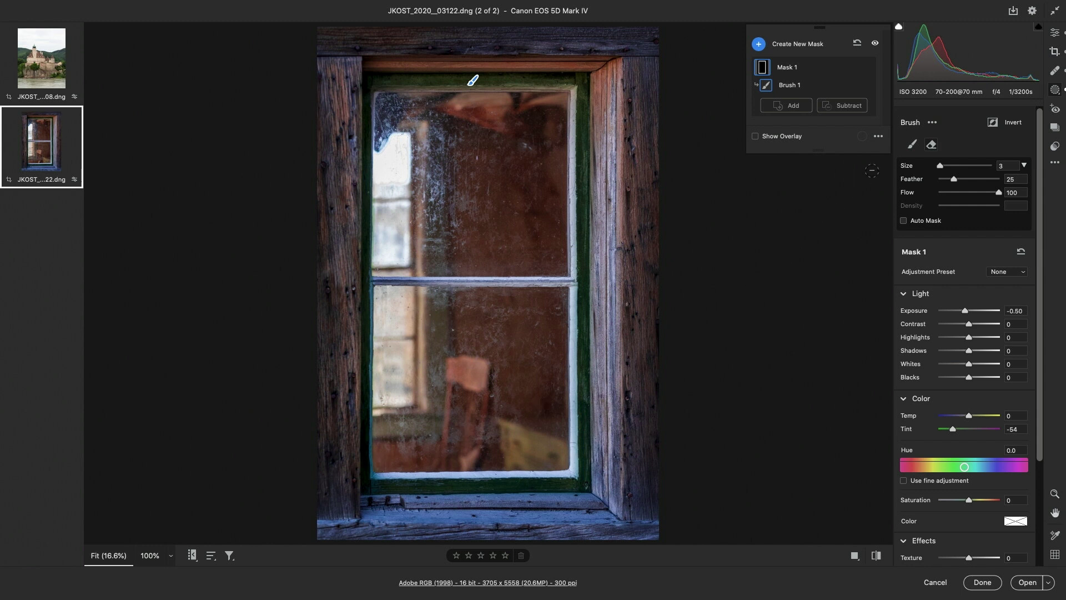
Step: Inspect the frame mask in the White on Black overlay mode and return to Color Overlay with the overlay hidden
{"action": "left_click", "coordinate": [878, 136]}
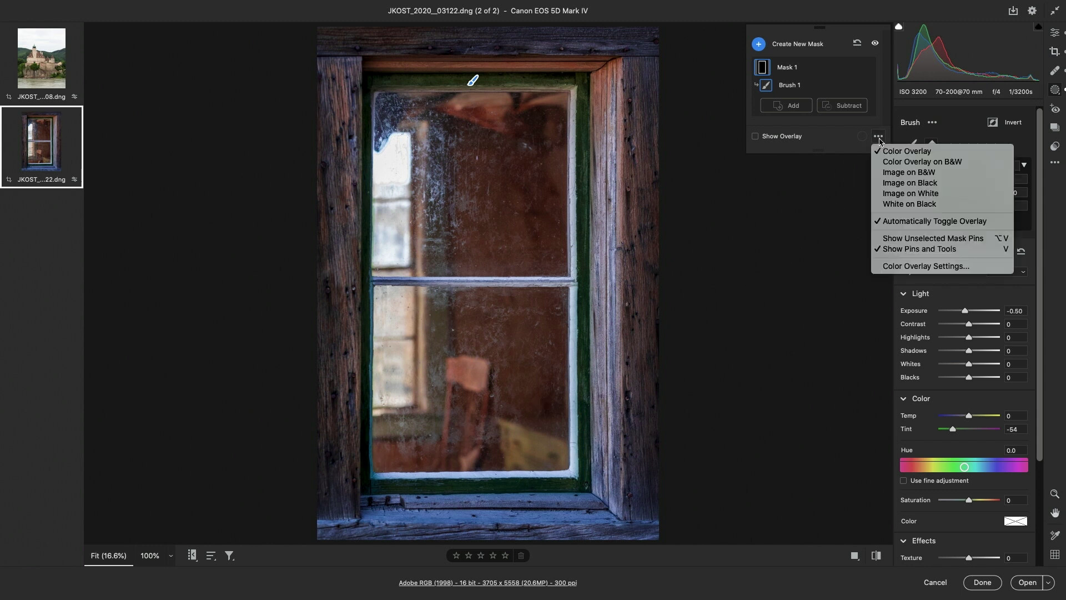
{"action": "left_click", "coordinate": [884, 205]}
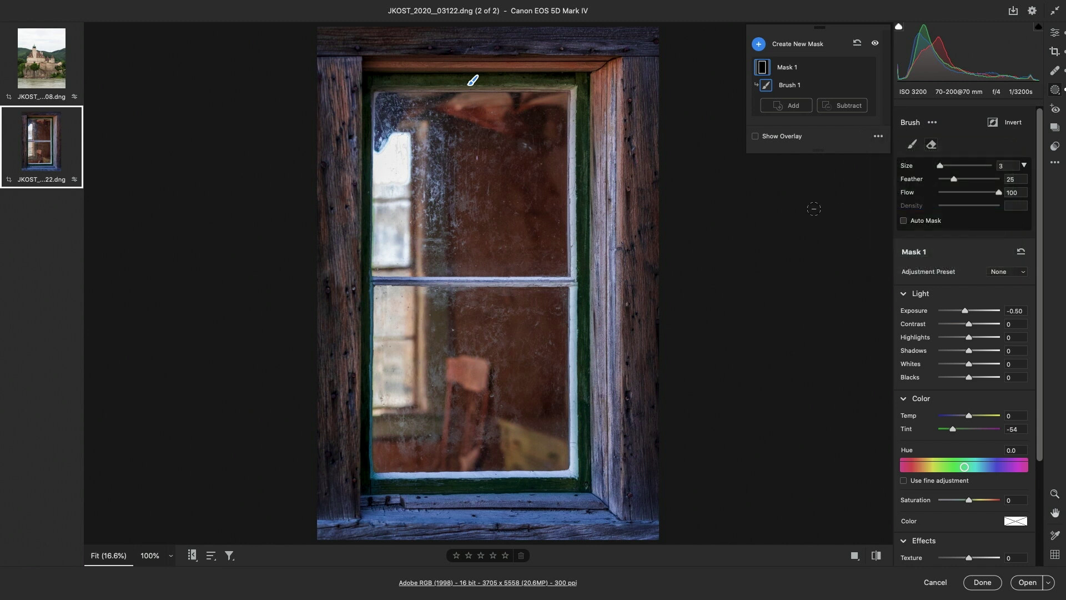
{"action": "key", "text": "o"}
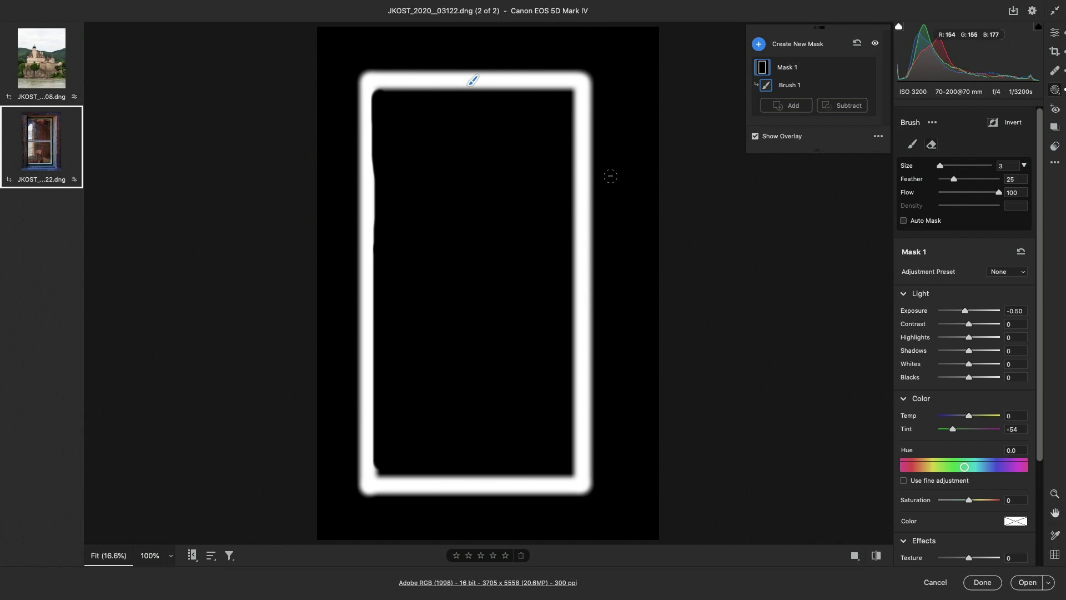
{"action": "left_click", "coordinate": [755, 137]}
{"action": "left_click", "coordinate": [878, 138]}
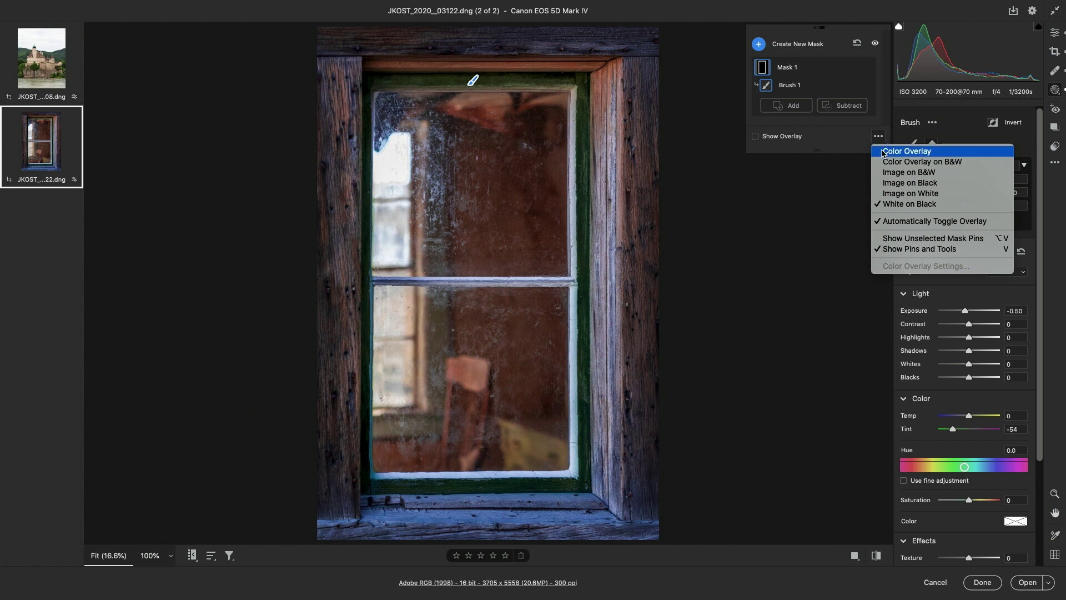
{"action": "left_click", "coordinate": [880, 151]}
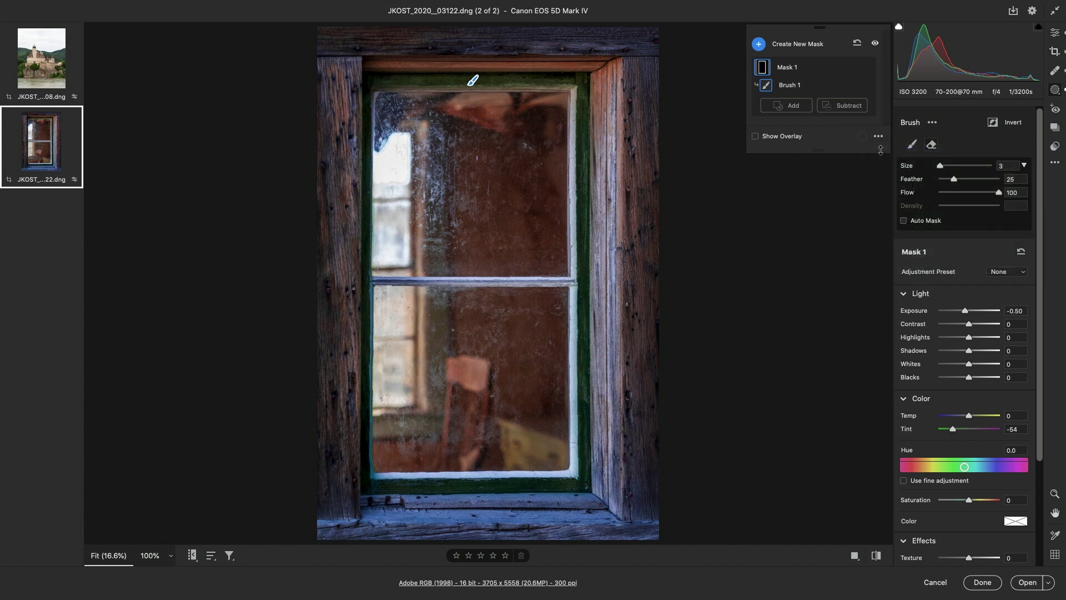
Step: Rename the frame's brush mask as Window
{"action": "double_click", "coordinate": [789, 70]}
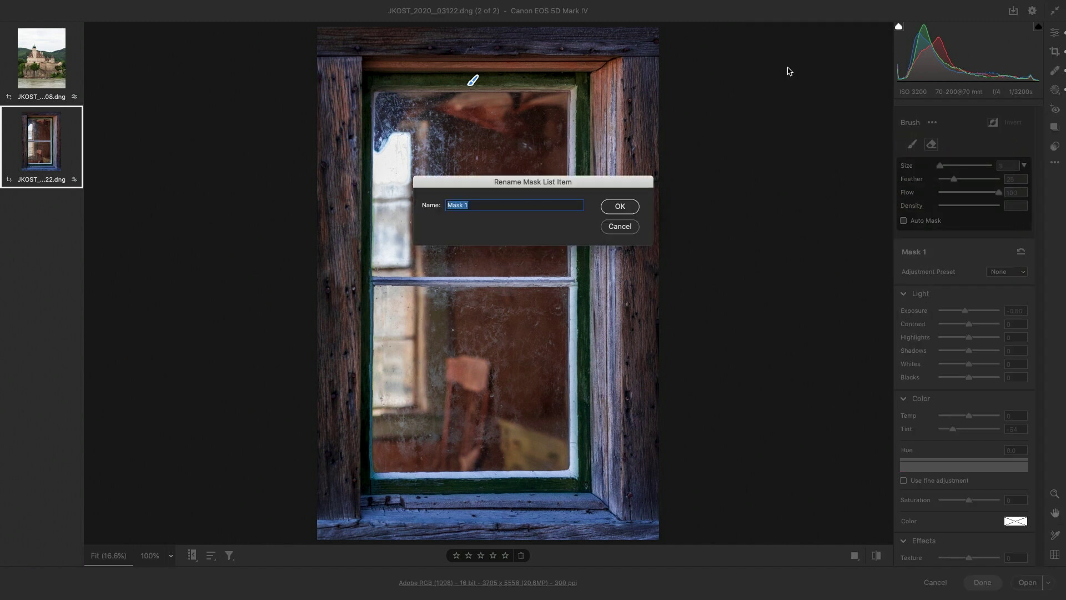
{"action": "type", "text": "Window"}
{"action": "key", "text": "Return"}
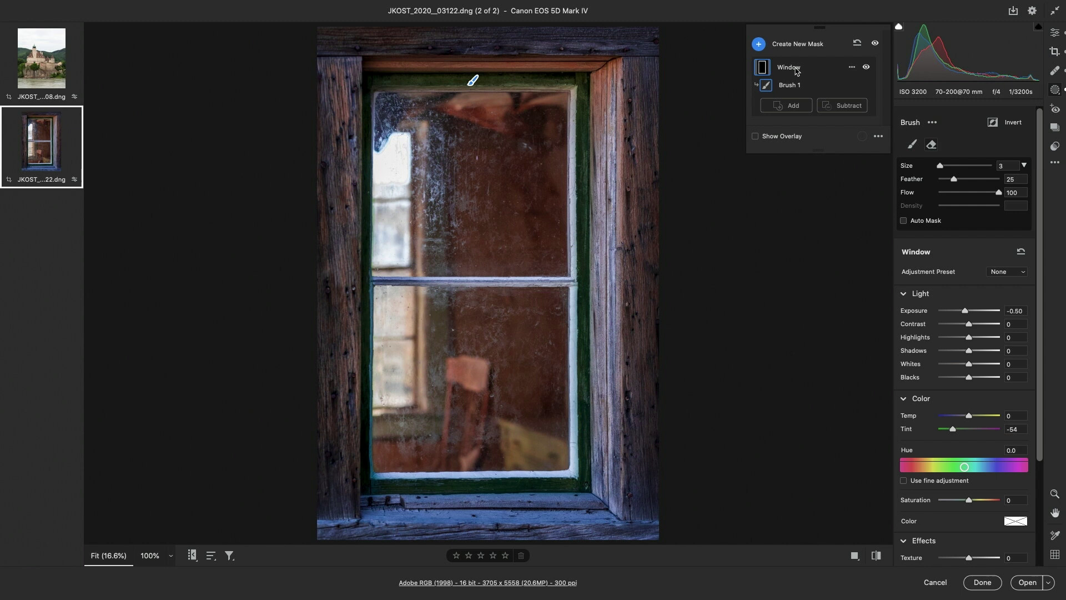
Step: Hide and show the Window mask twice to compare the frame with and without its adjustment
{"action": "left_click", "coordinate": [866, 67]}
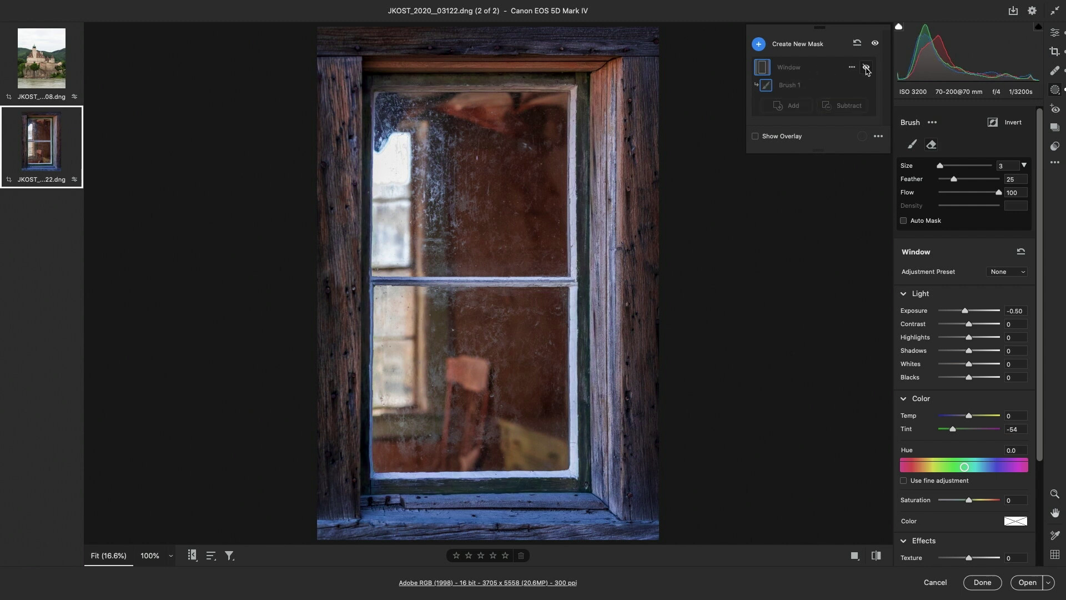
{"action": "left_click", "coordinate": [867, 67]}
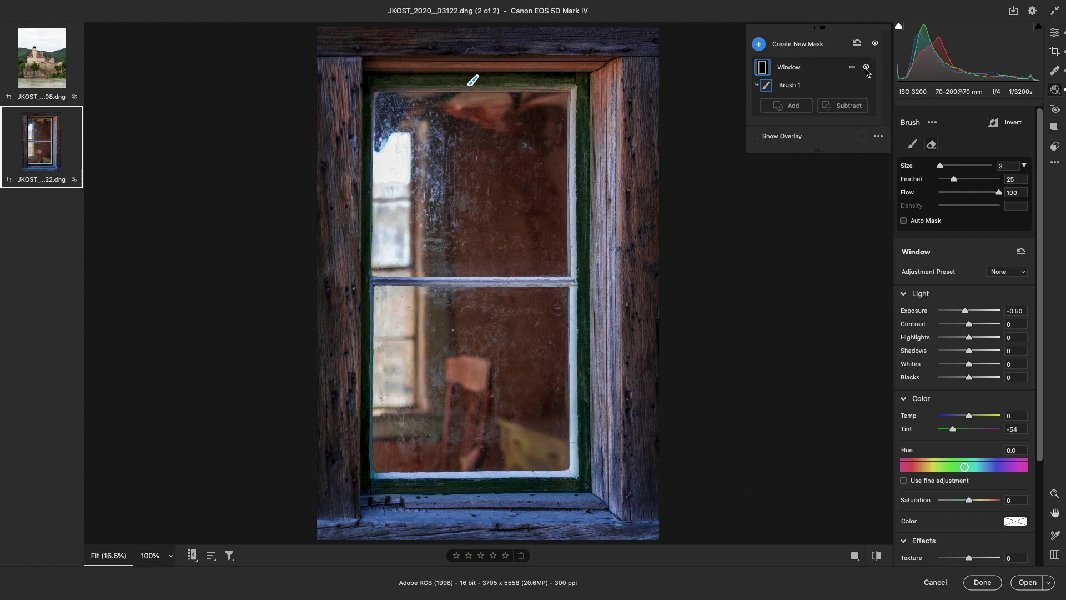
{"action": "left_click", "coordinate": [866, 67]}
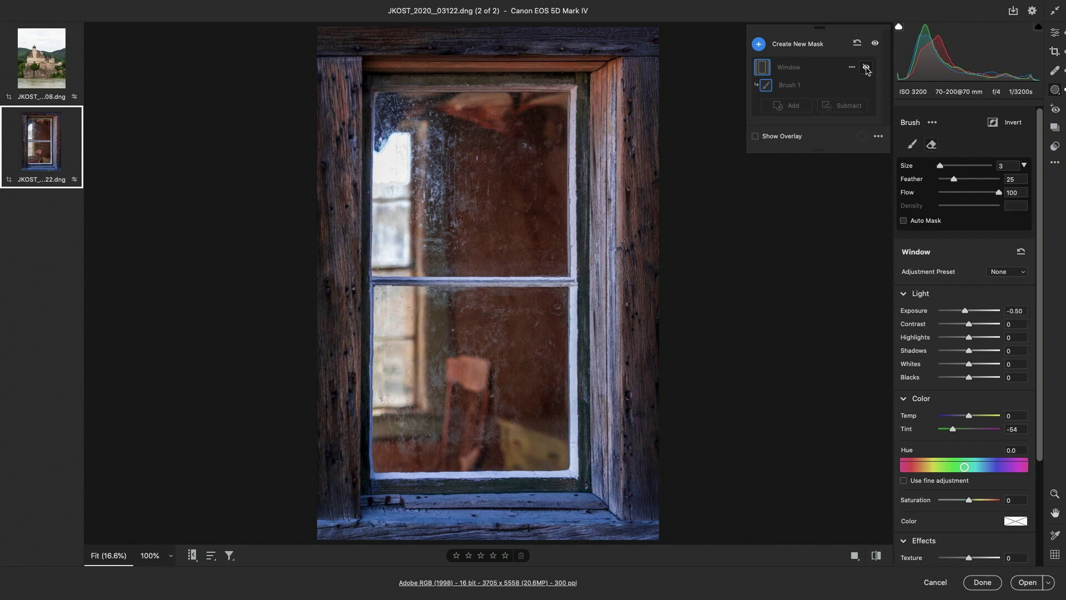
{"action": "left_click", "coordinate": [867, 67]}
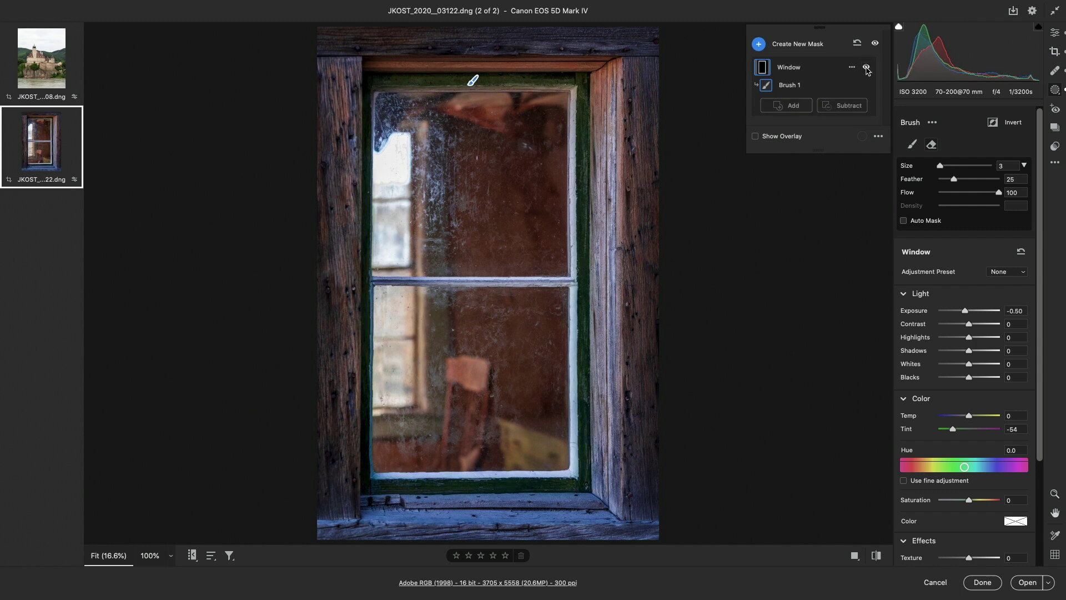
Step: Add a linear gradient mask over the bottom sill, reposition it with a narrower transition, and undo the trial rotation
{"action": "left_click", "coordinate": [759, 44]}
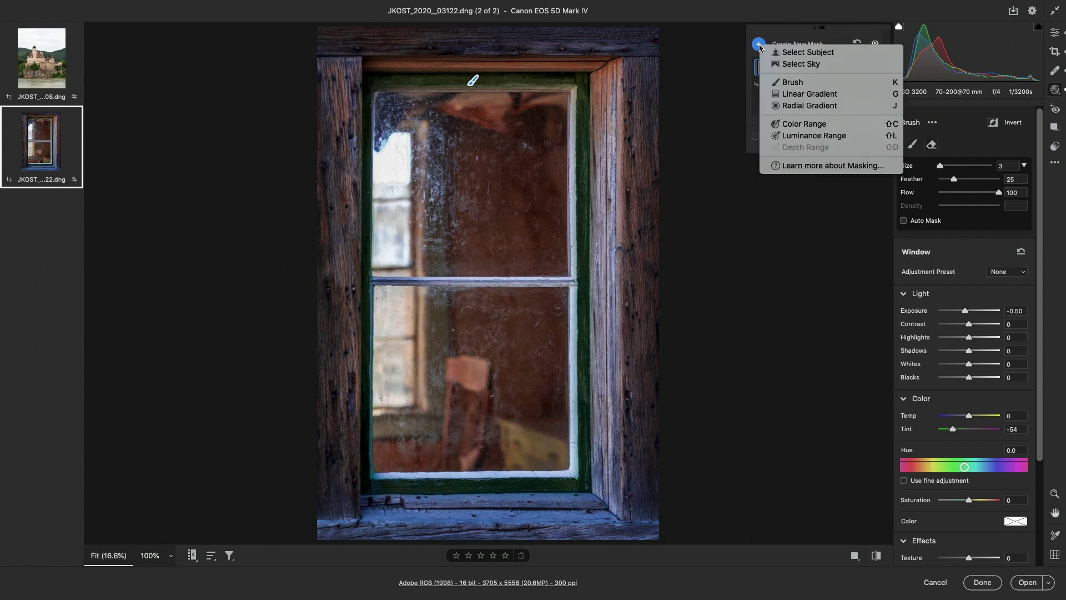
{"action": "left_click", "coordinate": [789, 95]}
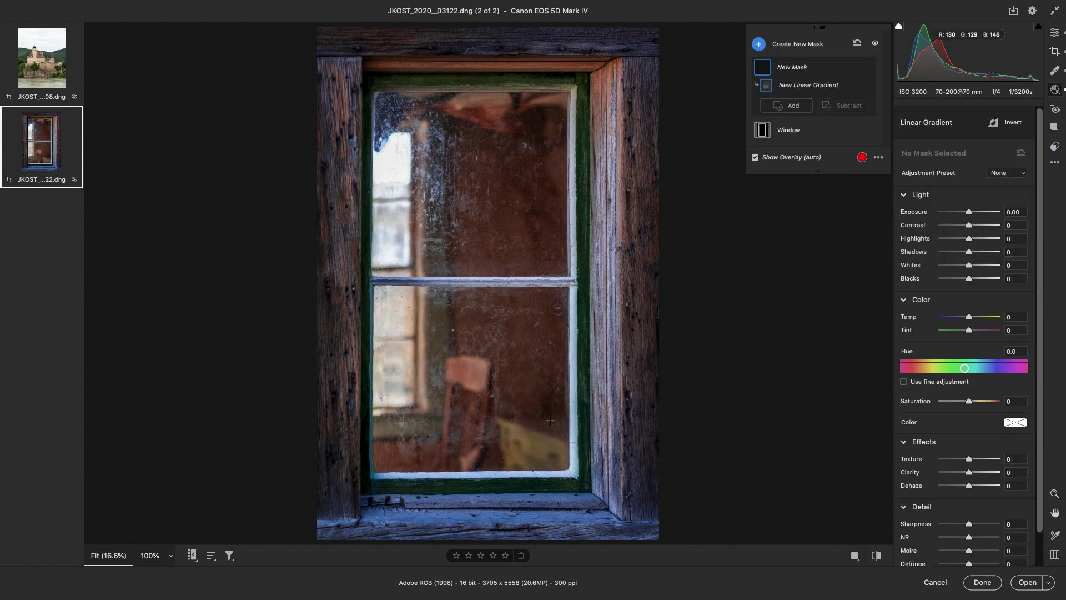
{"action": "left_click_drag", "start_coordinate": [500, 518], "coordinate": [495, 480]}
{"action": "left_click_drag", "start_coordinate": [507, 469], "coordinate": [500, 499]}
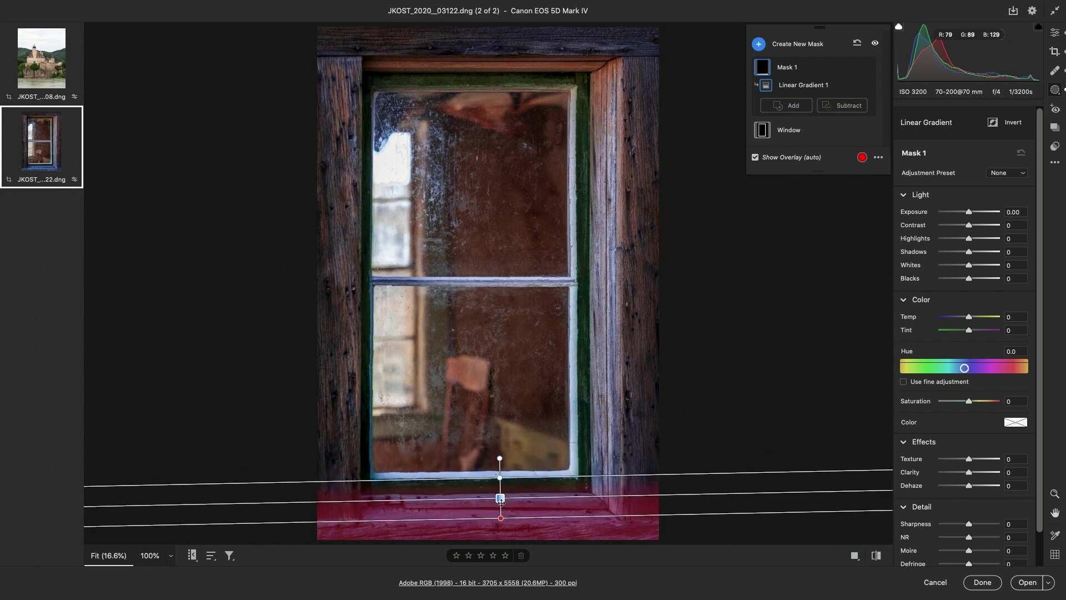
{"action": "left_click_drag", "start_coordinate": [526, 478], "coordinate": [534, 507]}
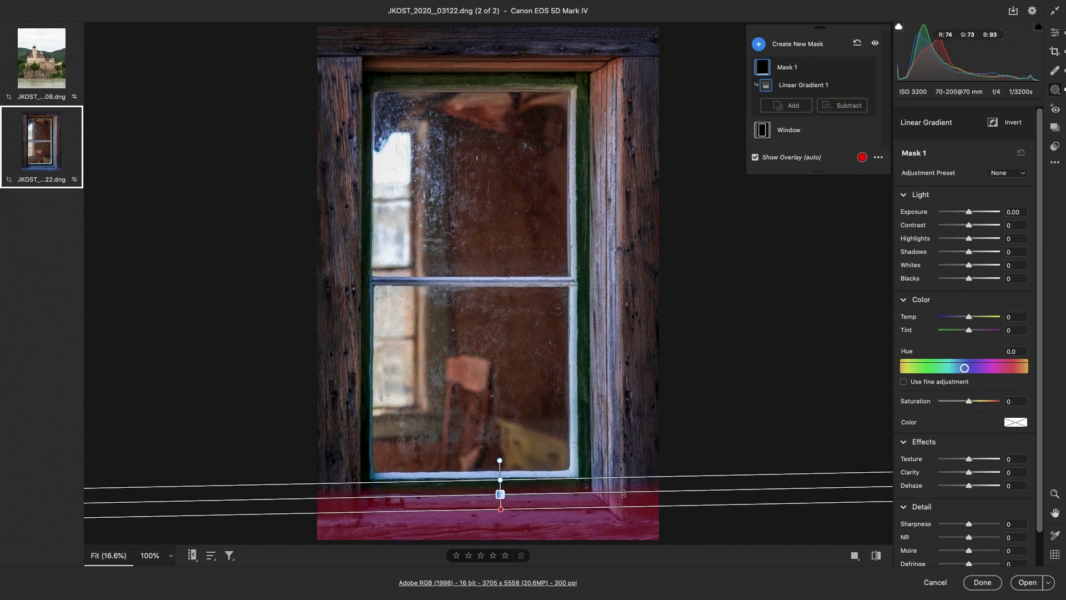
{"action": "left_click_drag", "start_coordinate": [623, 493], "coordinate": [610, 450]}
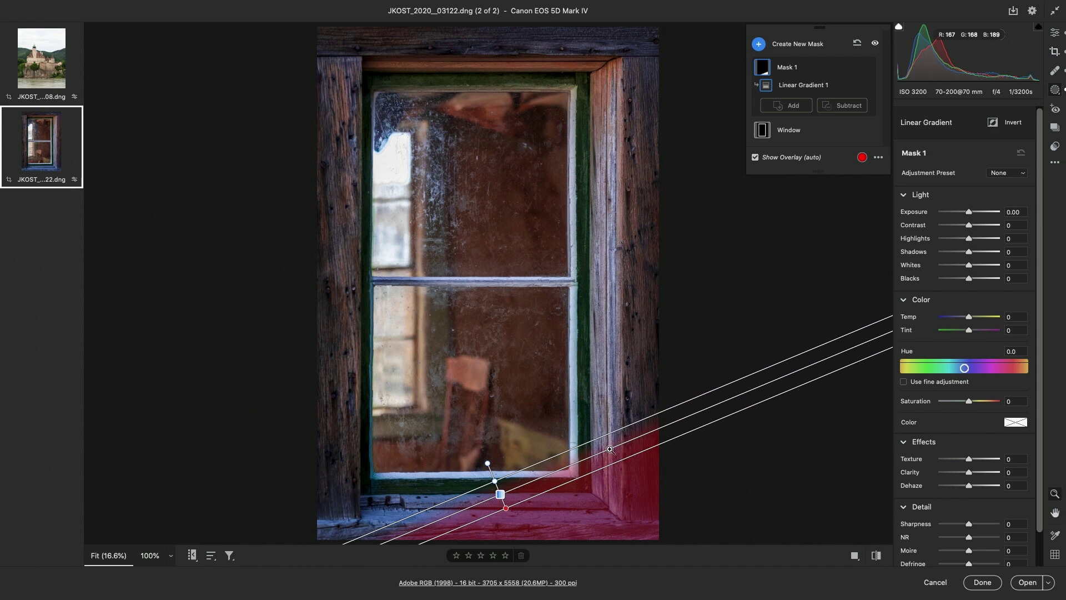
{"action": "key", "text": "super+z"}
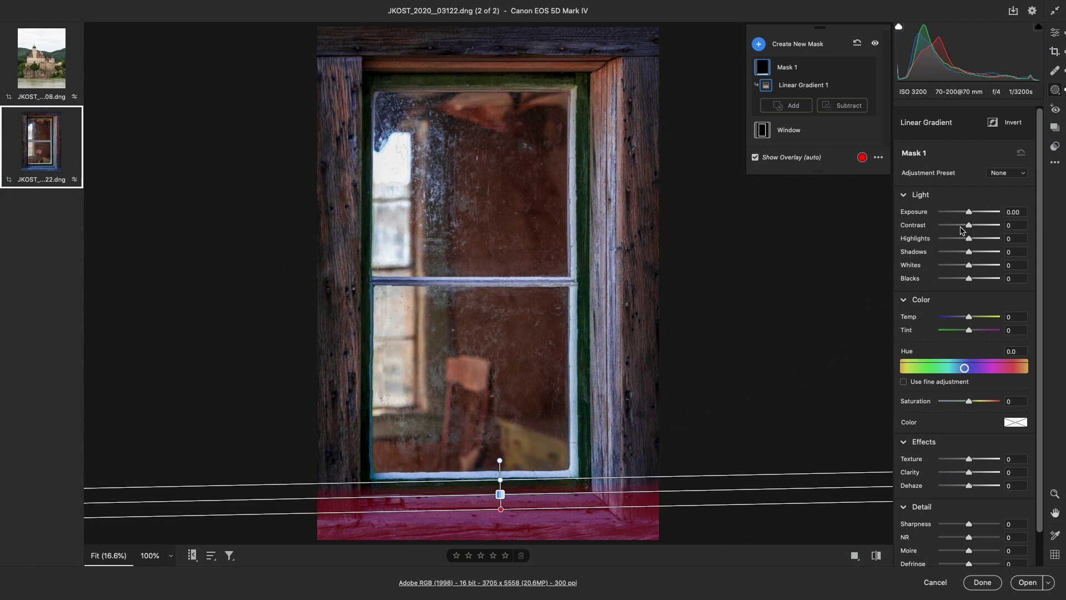
Step: Set the sill gradient's exposure to -0.30 and its color temperature to +26
{"action": "left_click_drag", "start_coordinate": [969, 213], "coordinate": [966, 215]}
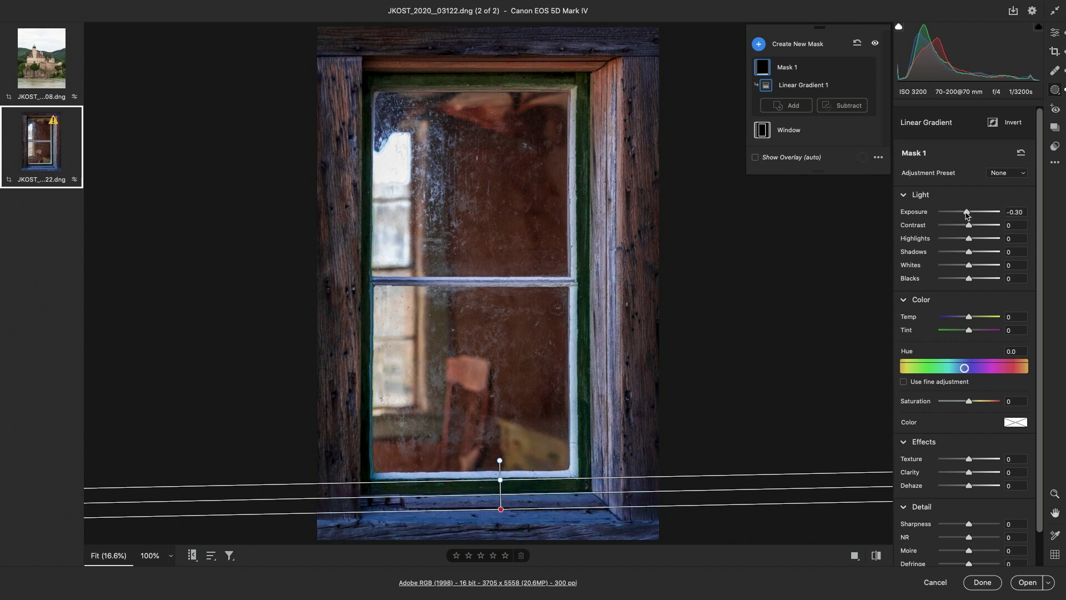
{"action": "left_click_drag", "start_coordinate": [969, 318], "coordinate": [976, 321]}
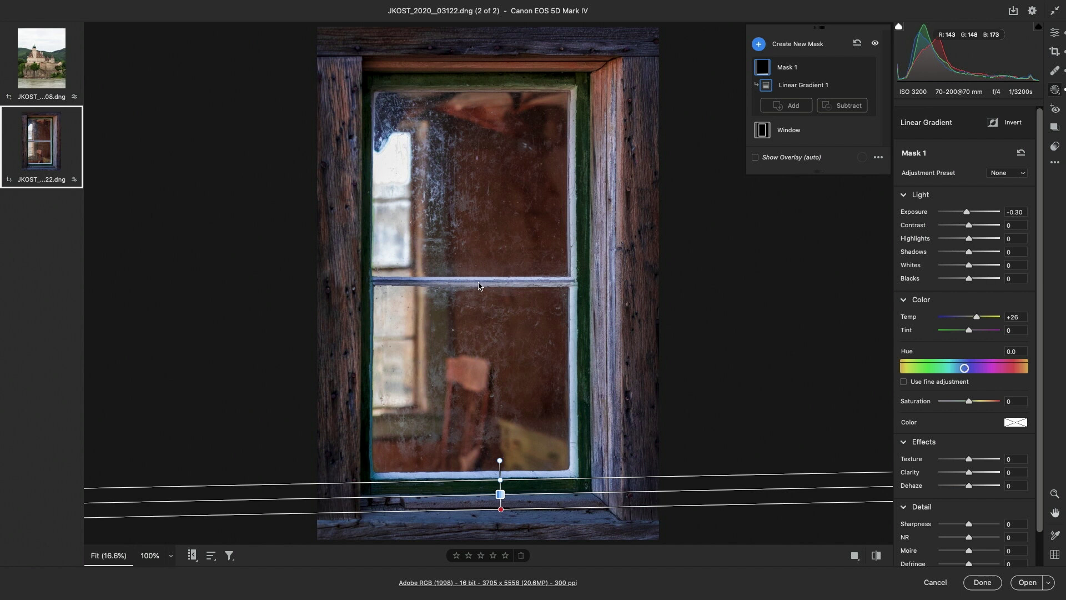
Step: Add a large radial gradient mask centered on the window glass with exposure +0.60 and temperature +22
{"action": "left_click", "coordinate": [760, 44]}
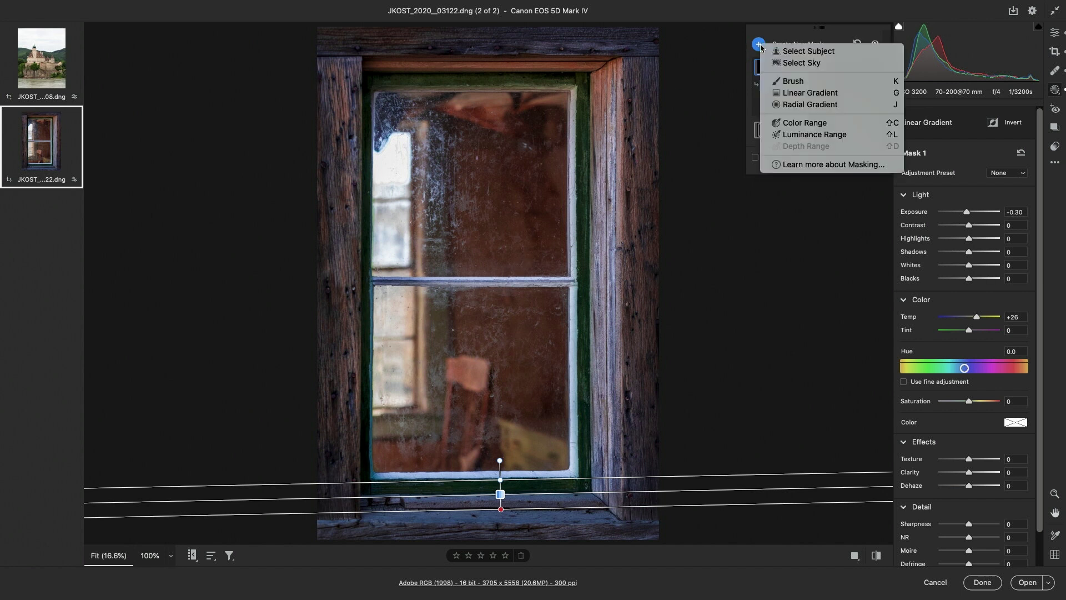
{"action": "left_click", "coordinate": [800, 103]}
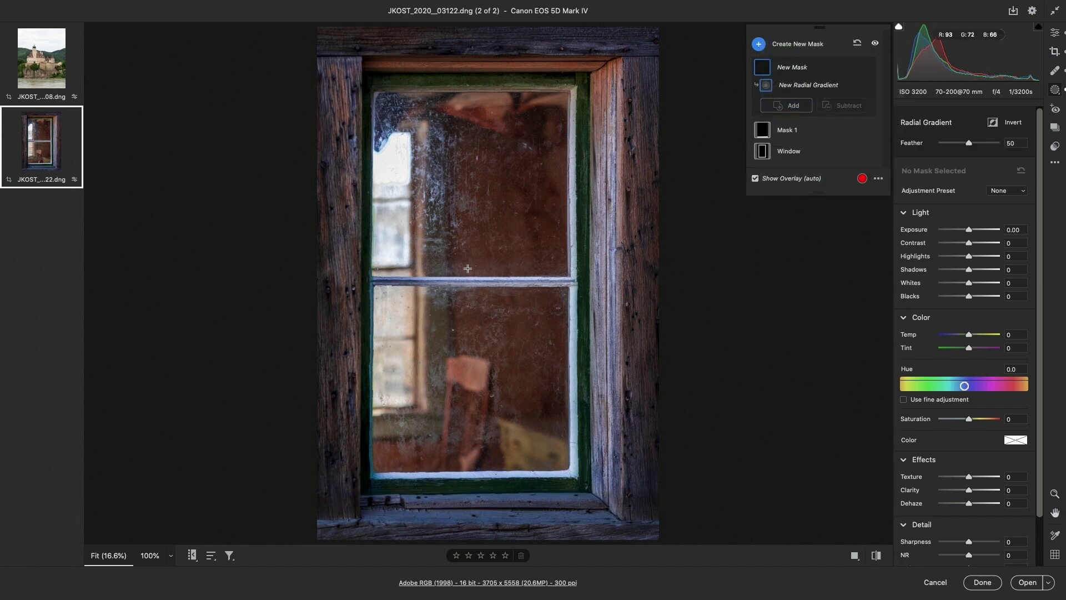
{"action": "left_click_drag", "start_coordinate": [472, 261], "coordinate": [567, 369]}
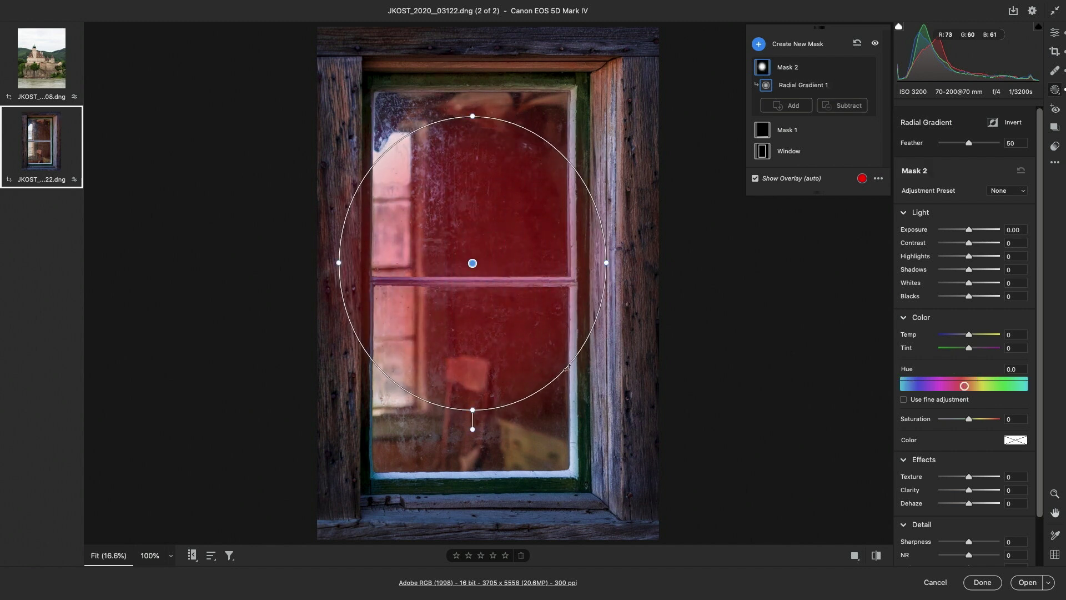
{"action": "left_click_drag", "start_coordinate": [970, 232], "coordinate": [973, 231]}
{"action": "left_click_drag", "start_coordinate": [973, 336], "coordinate": [978, 339]}
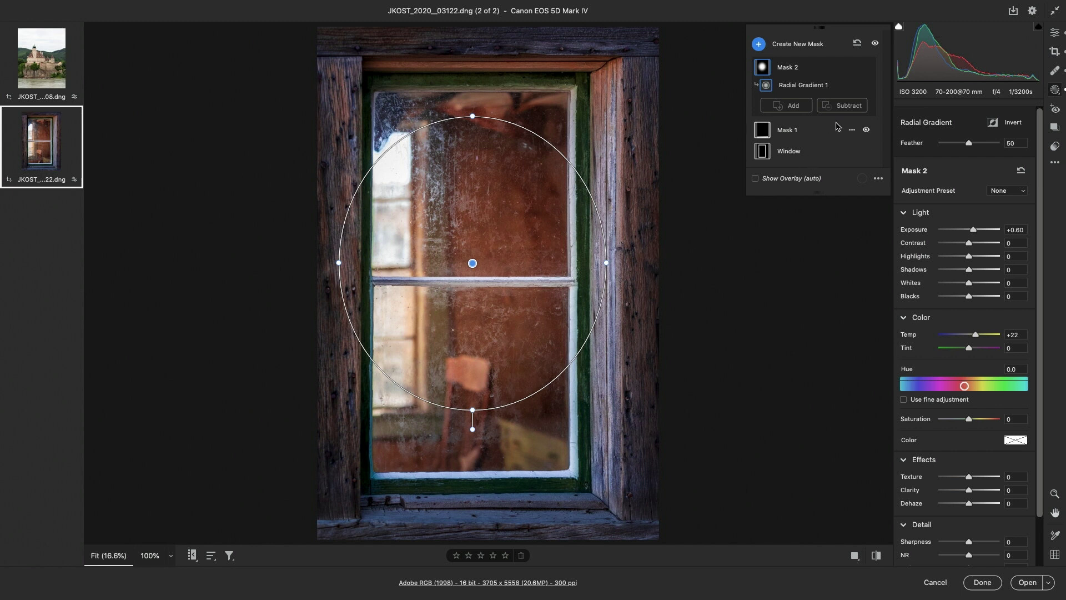
Step: Subtract the horizontal middle crossbar of the window from the radial gradient mask with a small brush
{"action": "left_click", "coordinate": [845, 107]}
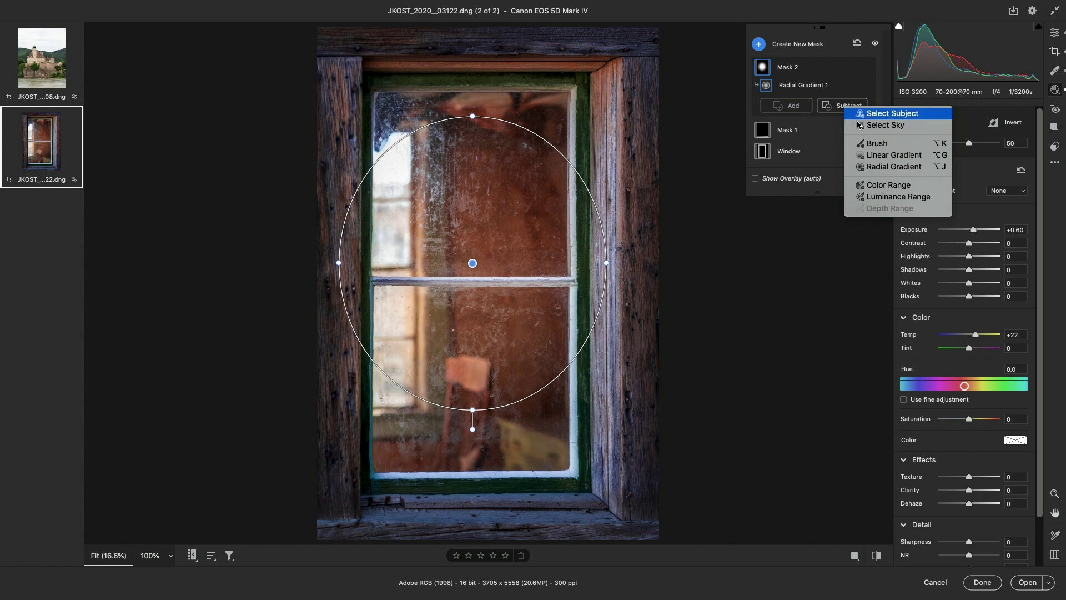
{"action": "left_click", "coordinate": [868, 145]}
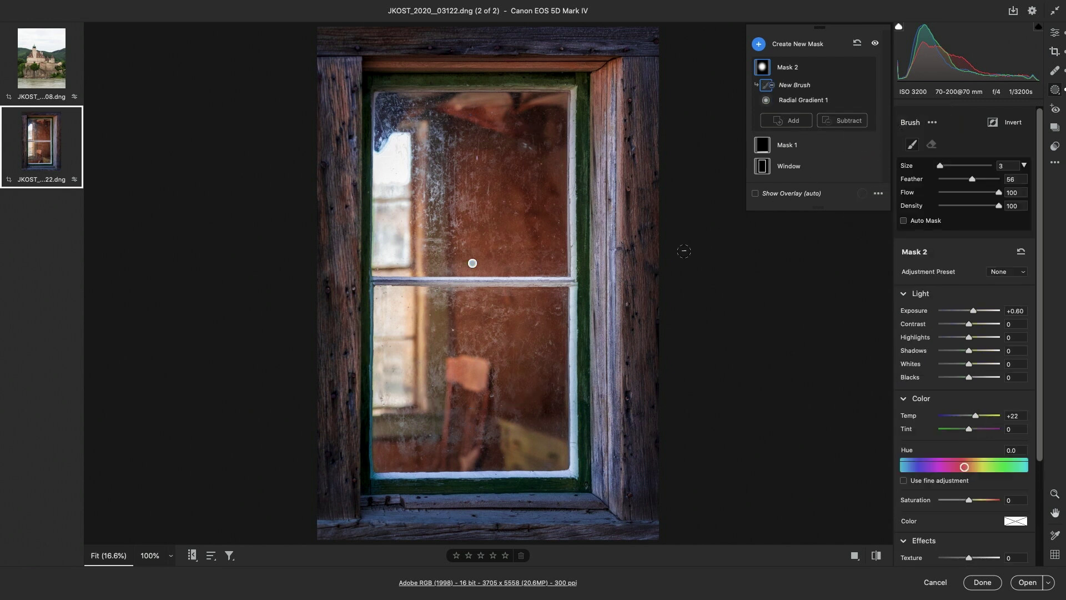
{"action": "key", "text": "bracketleft"}
{"action": "left_click_drag", "start_coordinate": [579, 282], "coordinate": [352, 273]}
Step: Enlarge the subtracting brush to size 6 and paint the outer window frame out of the radial gradient mask
{"action": "key", "text": "bracketright"}
{"action": "key", "text": "bracketright"}
{"action": "key", "text": "bracketright"}
{"action": "key", "text": "bracketright"}
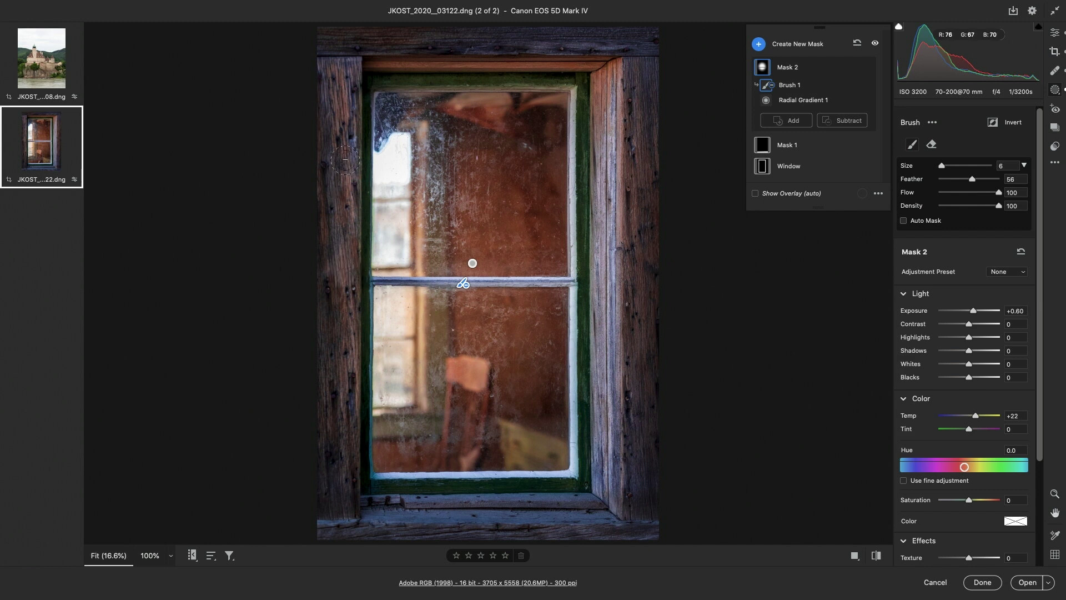
{"action": "mouse_move", "coordinate": [356, 89]}
{"action": "left_mouse_down"}
{"action": "mouse_move", "coordinate": [353, 502]}
{"action": "mouse_move", "coordinate": [631, 500]}
{"action": "mouse_move", "coordinate": [594, 496]}
{"action": "mouse_move", "coordinate": [605, 69]}
{"action": "mouse_move", "coordinate": [516, 73]}
{"action": "left_mouse_up"}
{"action": "left_click_drag", "start_coordinate": [371, 71], "coordinate": [348, 71]}
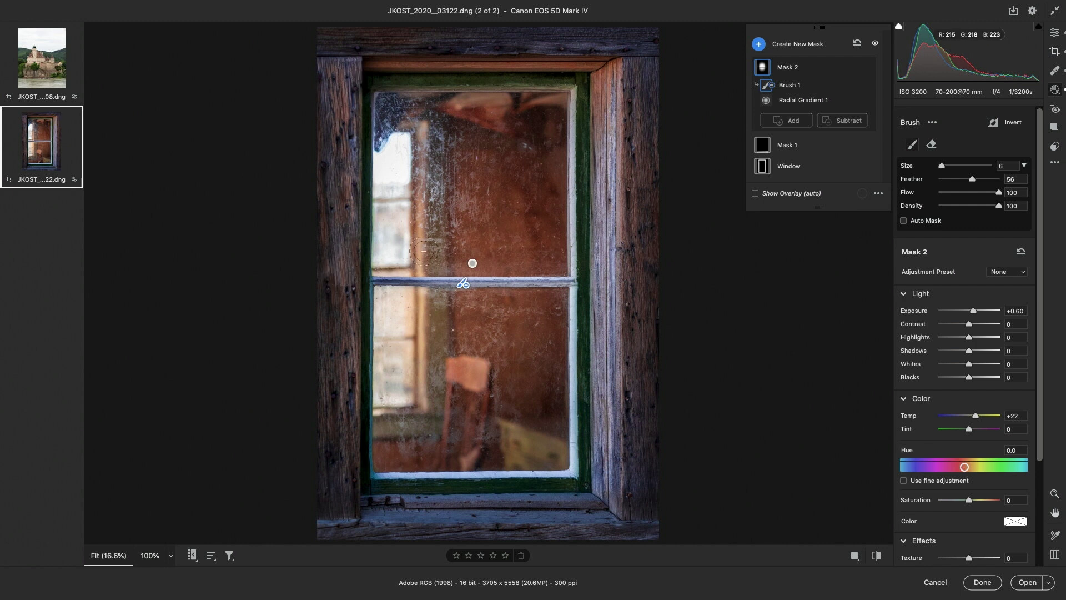
Step: Inspect the brush and radial gradient components of Mask 2 separately and preview the combined mask's overlay on the photo
{"action": "mouse_move", "coordinate": [801, 111]}
{"action": "left_click", "coordinate": [802, 101]}
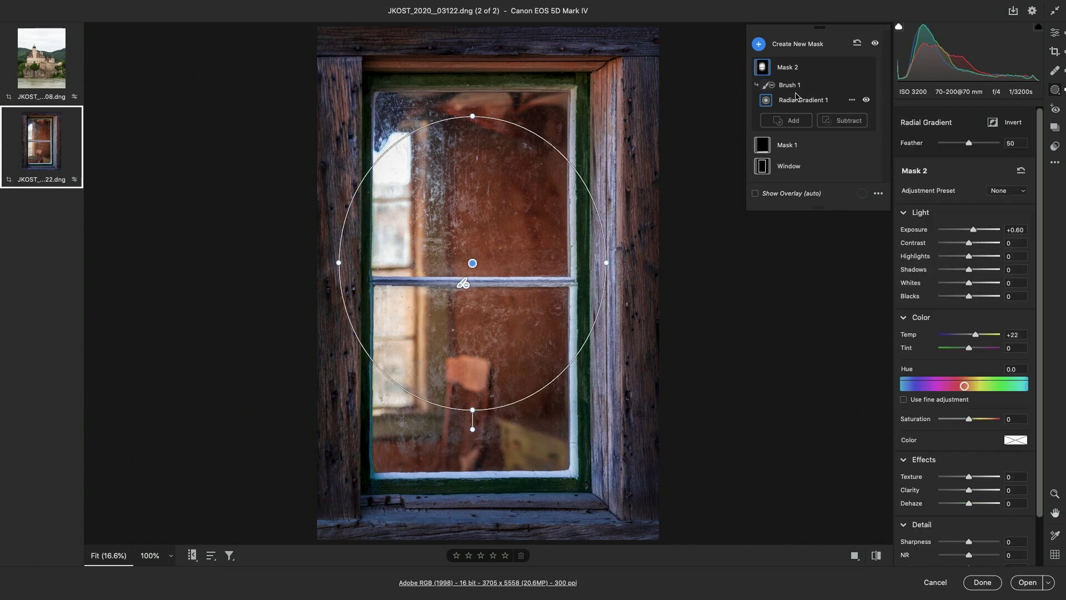
{"action": "left_click", "coordinate": [791, 86]}
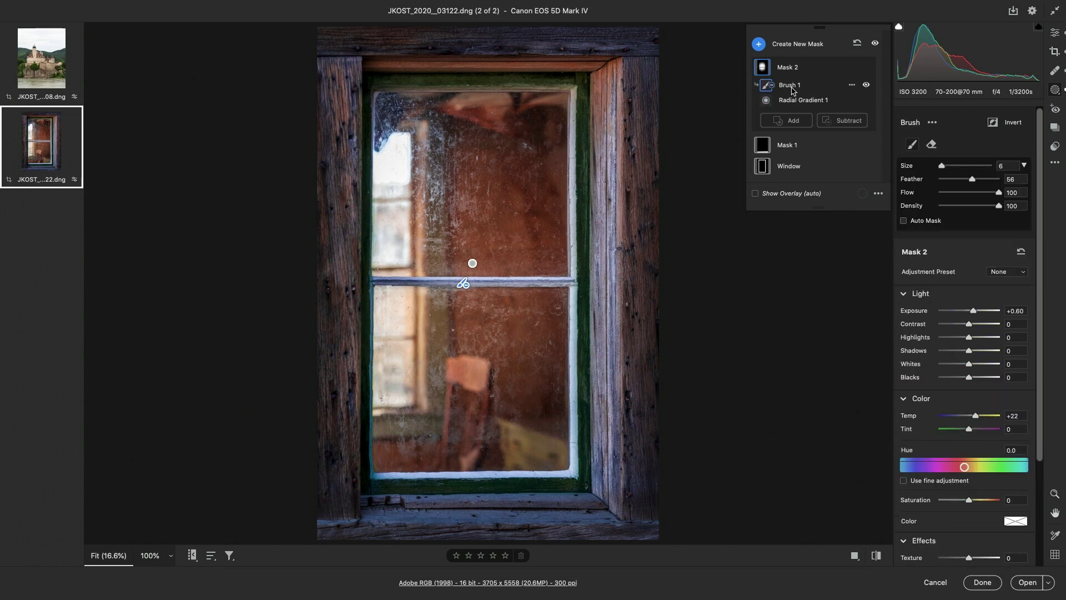
{"action": "left_click", "coordinate": [792, 103]}
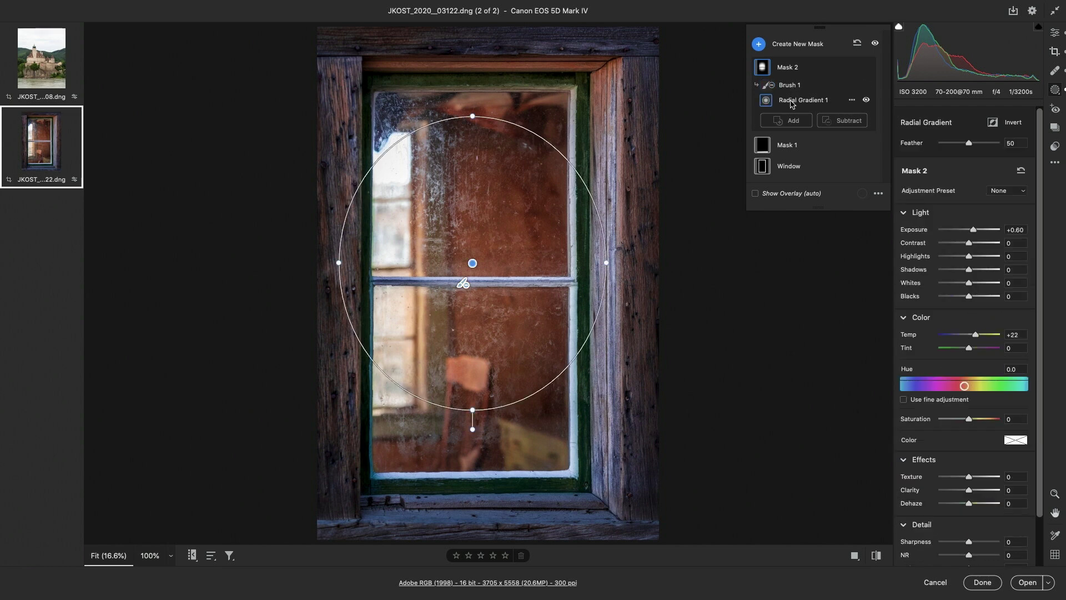
{"action": "left_click", "coordinate": [465, 287]}
{"action": "left_click", "coordinate": [473, 264]}
{"action": "mouse_move", "coordinate": [766, 103]}
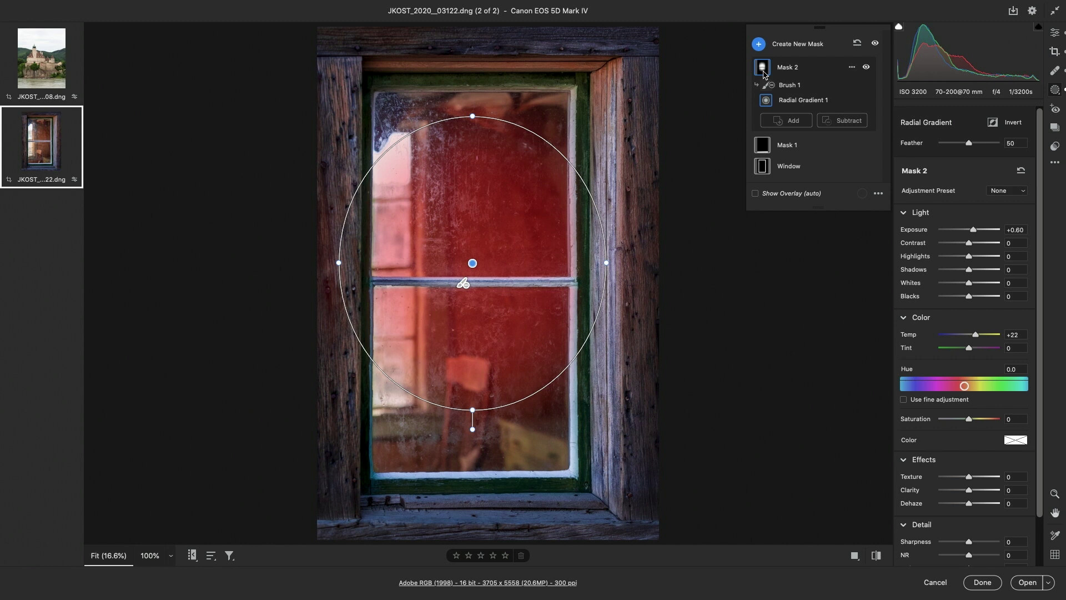
Step: Show the unselected mask pins and use them to select the sill, window frame and glass radial gradient masks in turn
{"action": "left_click", "coordinate": [878, 193]}
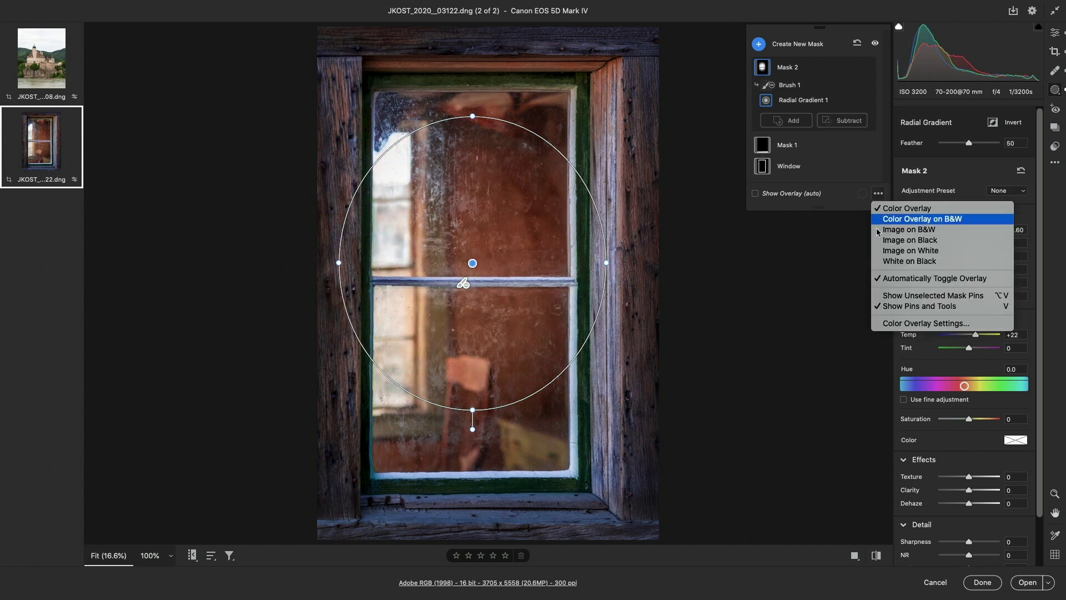
{"action": "left_click", "coordinate": [880, 298]}
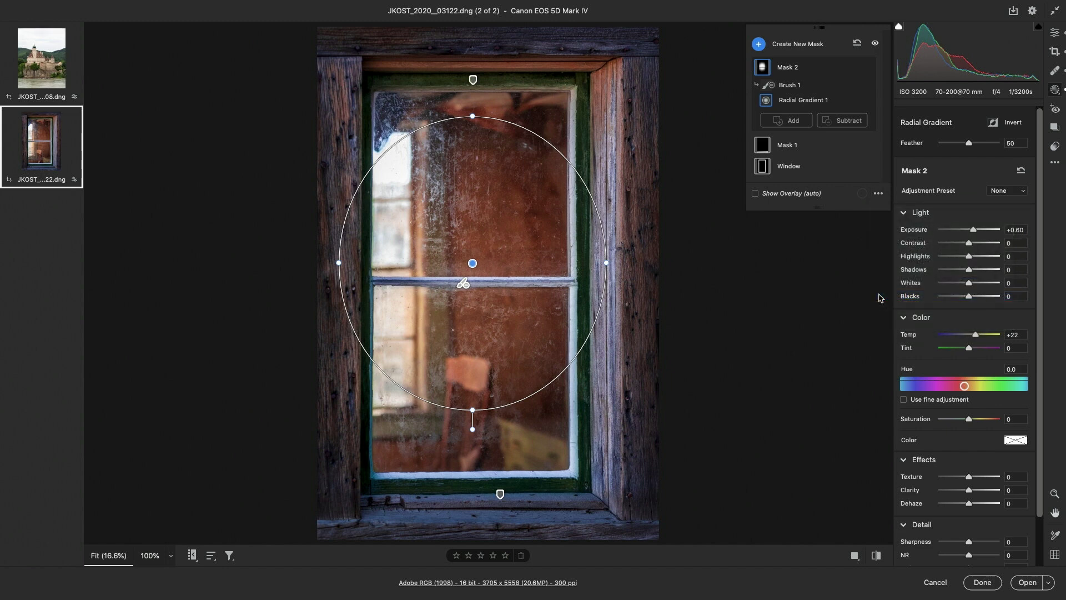
{"action": "left_click", "coordinate": [501, 494]}
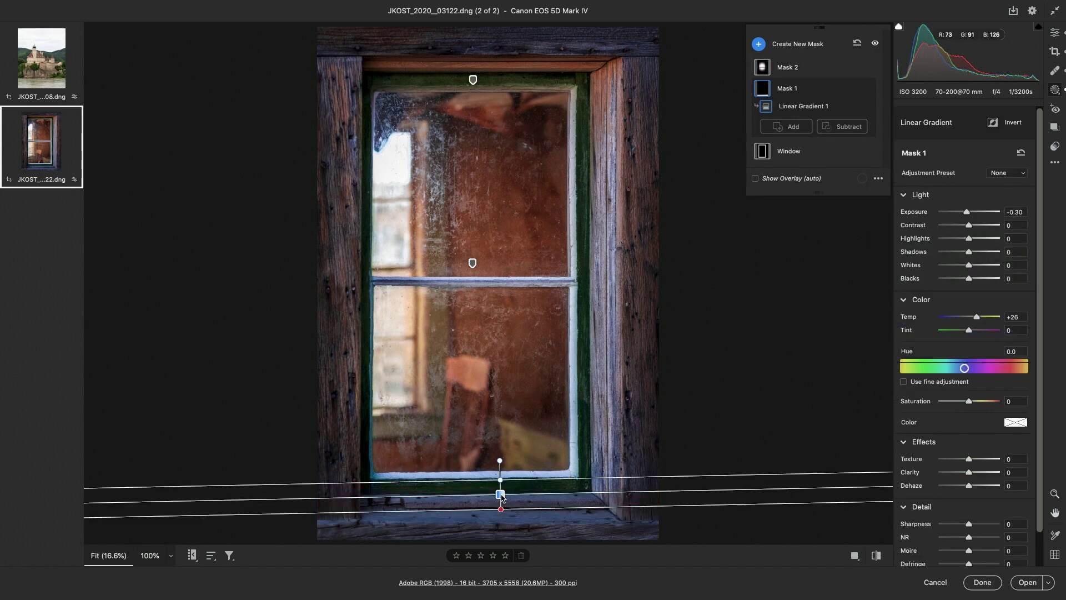
{"action": "left_click", "coordinate": [473, 81]}
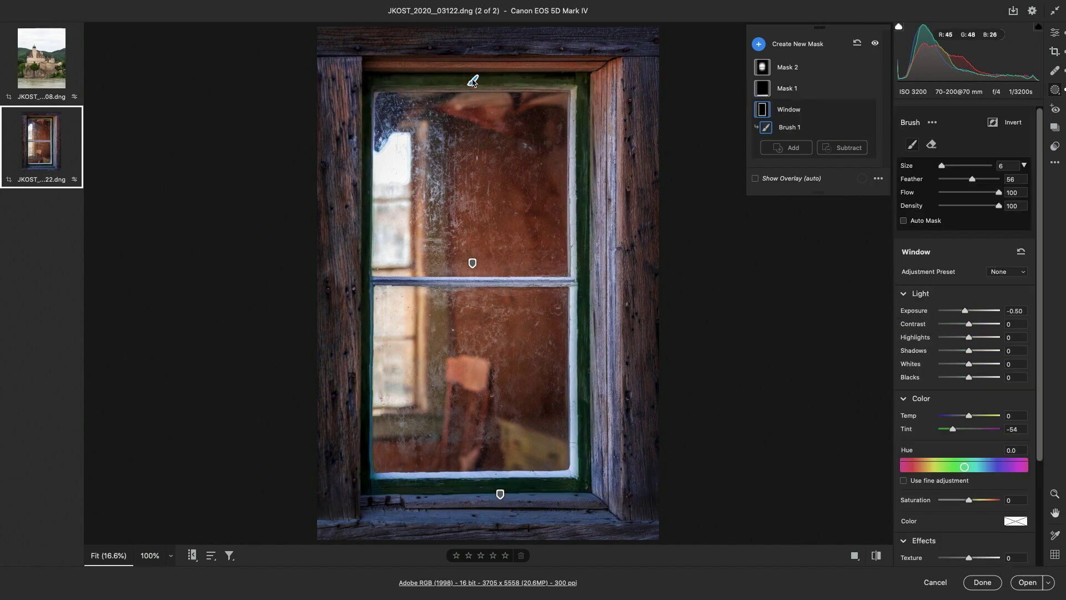
{"action": "left_click", "coordinate": [473, 264]}
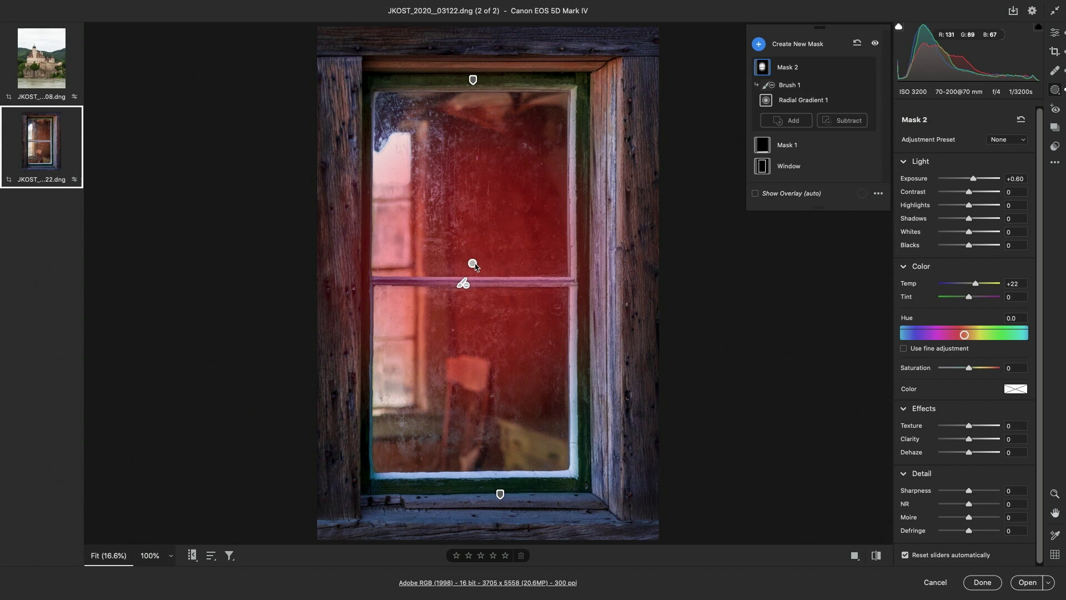
{"action": "left_click", "coordinate": [472, 263]}
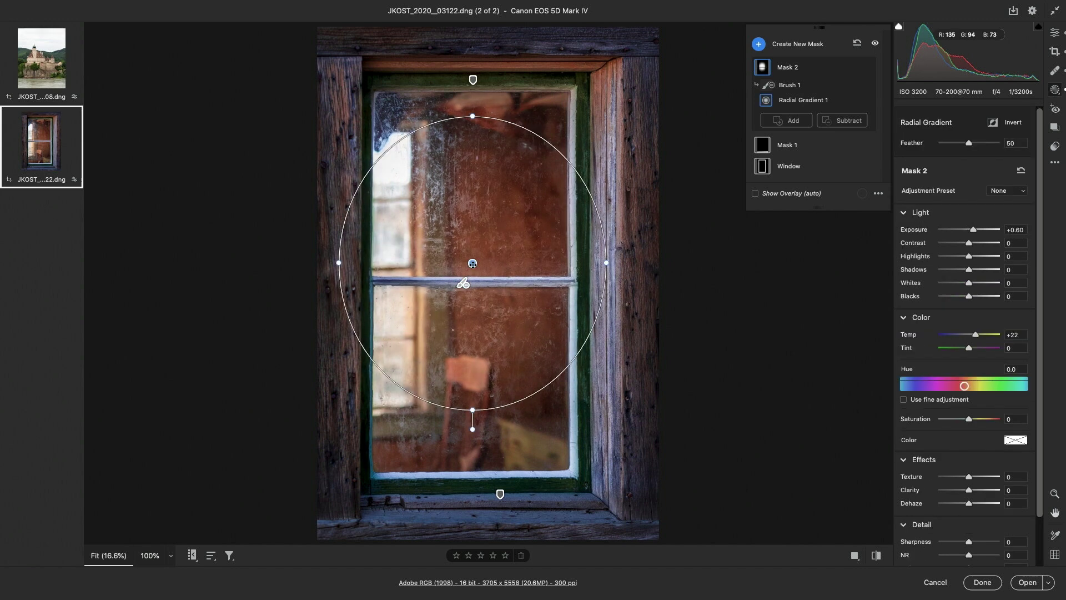
Step: Narrow and tilt the radial gradient, move it up on the window glass, and compare the photo with all masks hidden
{"action": "left_click_drag", "start_coordinate": [473, 264], "coordinate": [459, 293]}
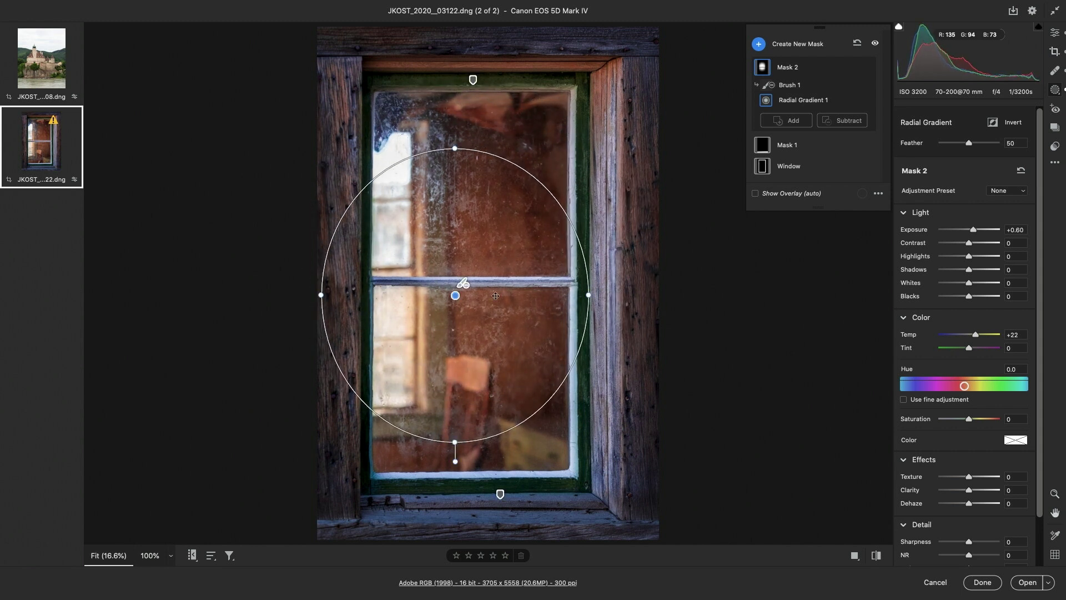
{"action": "left_click_drag", "start_coordinate": [590, 293], "coordinate": [577, 295]}
{"action": "left_click_drag", "start_coordinate": [561, 238], "coordinate": [573, 256]}
{"action": "left_click_drag", "start_coordinate": [455, 297], "coordinate": [466, 238]}
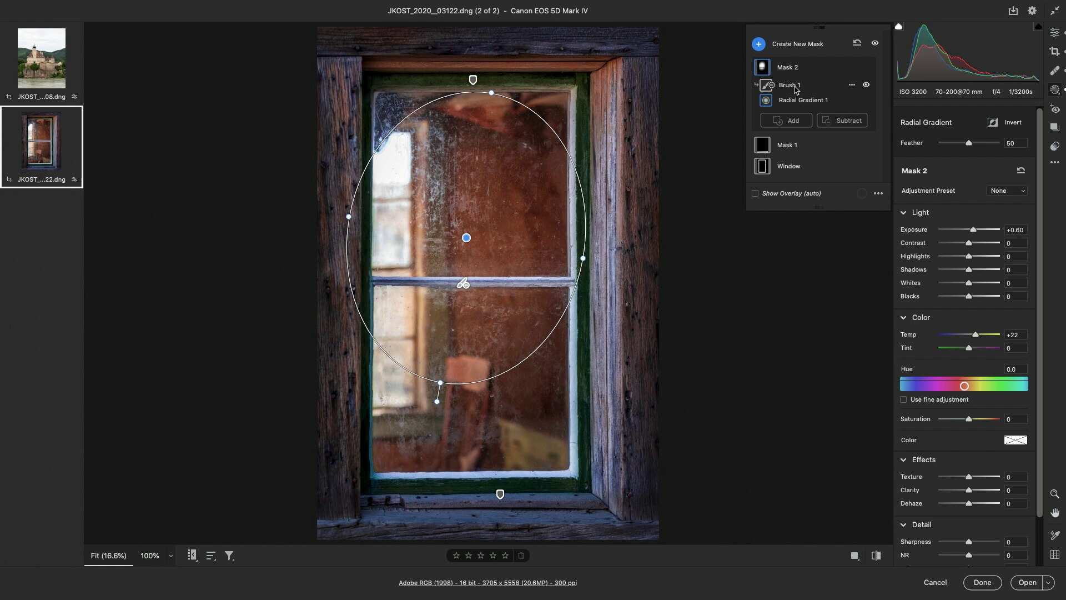
{"action": "left_click", "coordinate": [875, 44]}
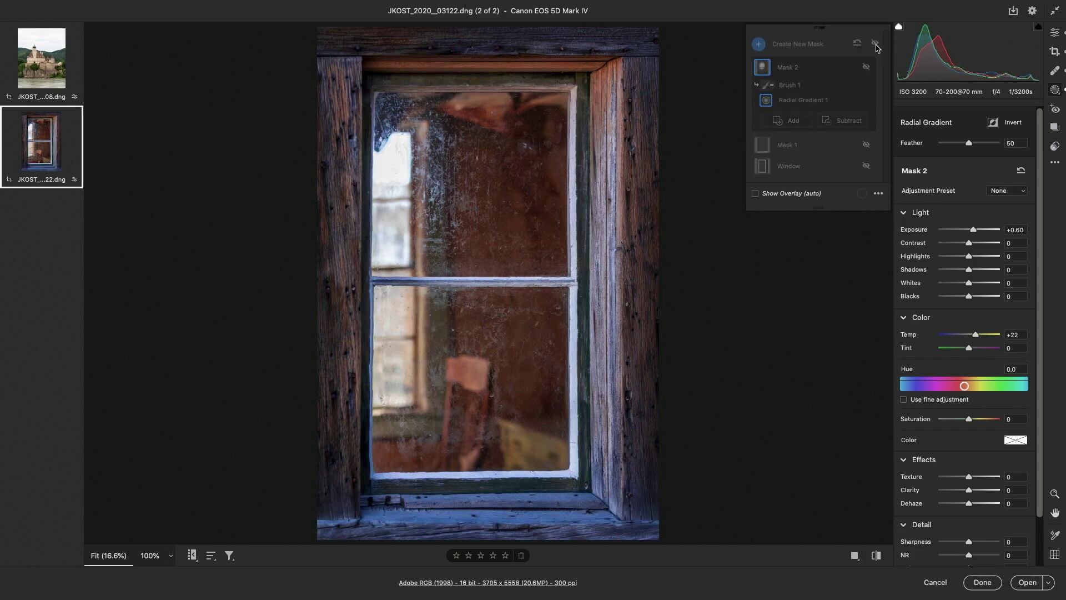
{"action": "left_click", "coordinate": [876, 44]}
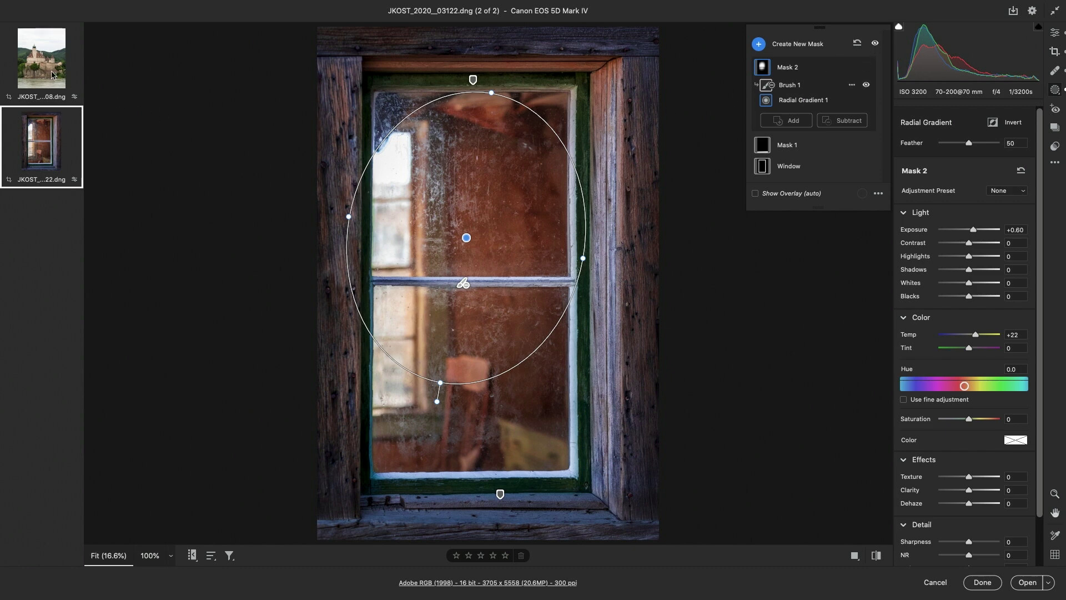
Step: Switch to the castle photo, mask its sky, and set exposure -0.50, dehaze +44, saturation -78 and noise reduction +63
{"action": "left_click", "coordinate": [51, 74]}
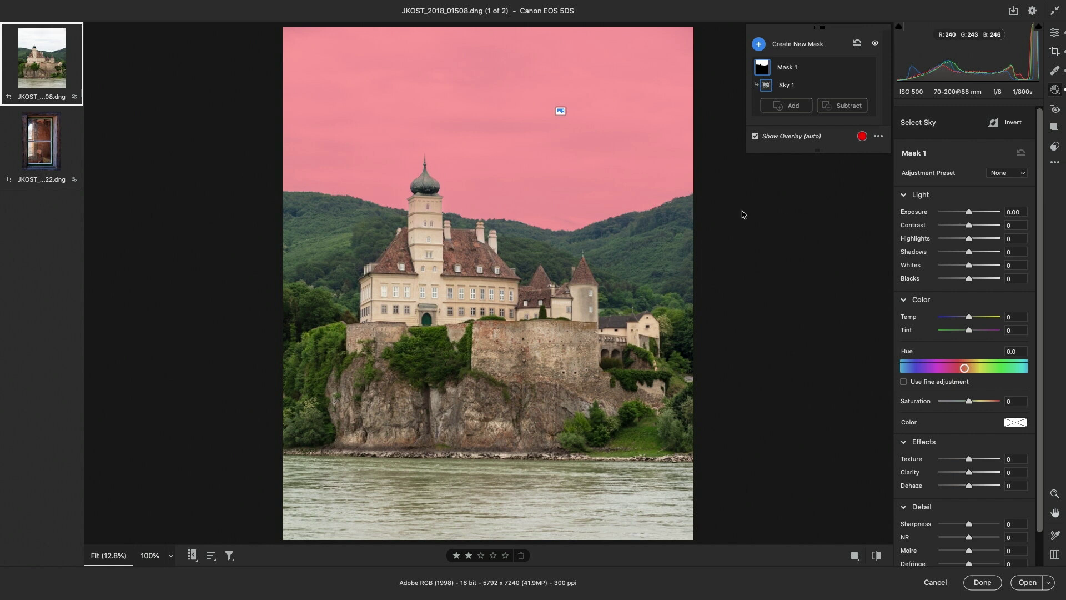
{"action": "left_click_drag", "start_coordinate": [969, 213], "coordinate": [966, 216]}
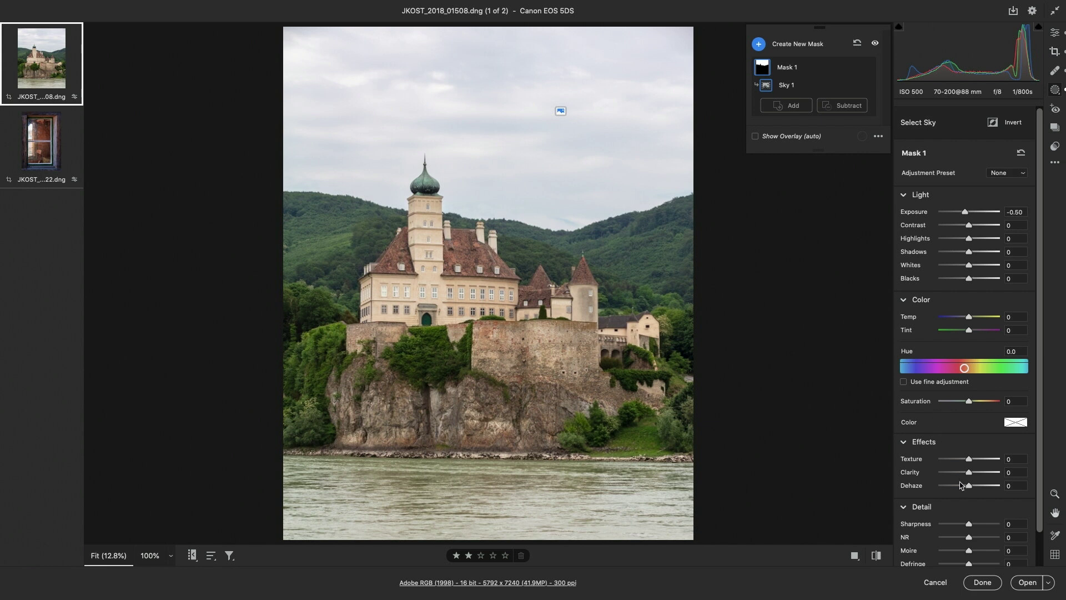
{"action": "left_click_drag", "start_coordinate": [969, 485], "coordinate": [983, 488]}
{"action": "left_click_drag", "start_coordinate": [969, 402], "coordinate": [945, 406]}
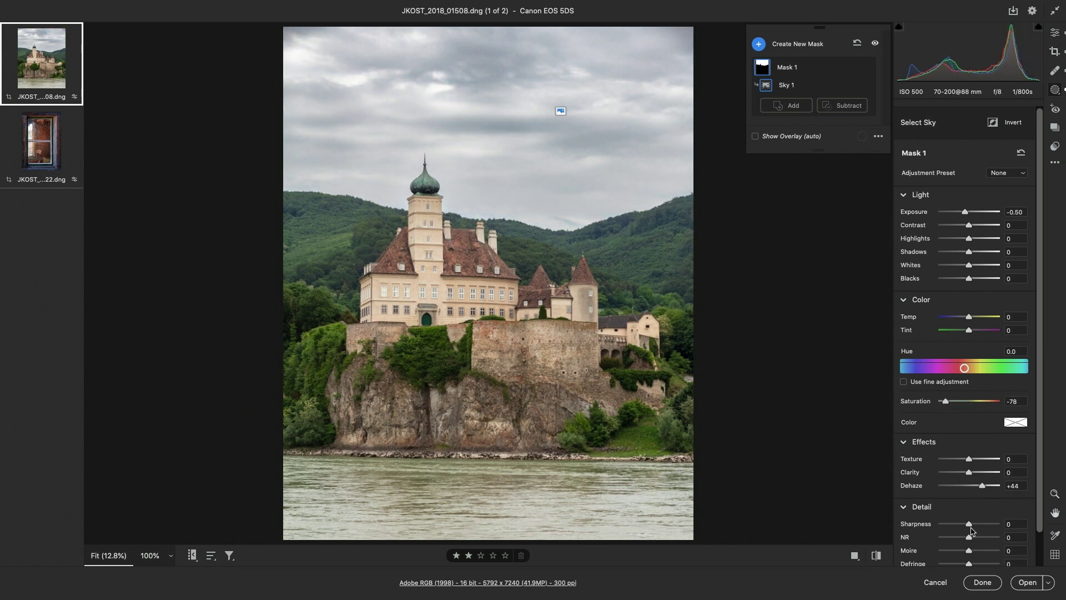
{"action": "left_click_drag", "start_coordinate": [971, 541], "coordinate": [988, 541]}
Step: Duplicate the sky mask, invert the copy to cover everything except the sky, and replace its adjustments with a temperature of +52
{"action": "left_click", "coordinate": [852, 68]}
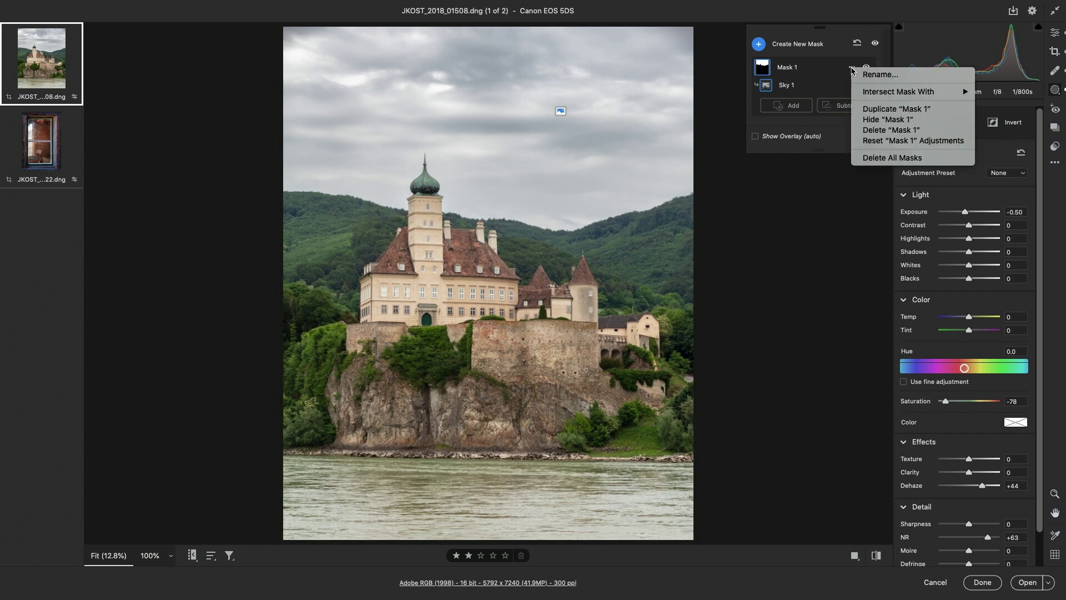
{"action": "left_click", "coordinate": [891, 109]}
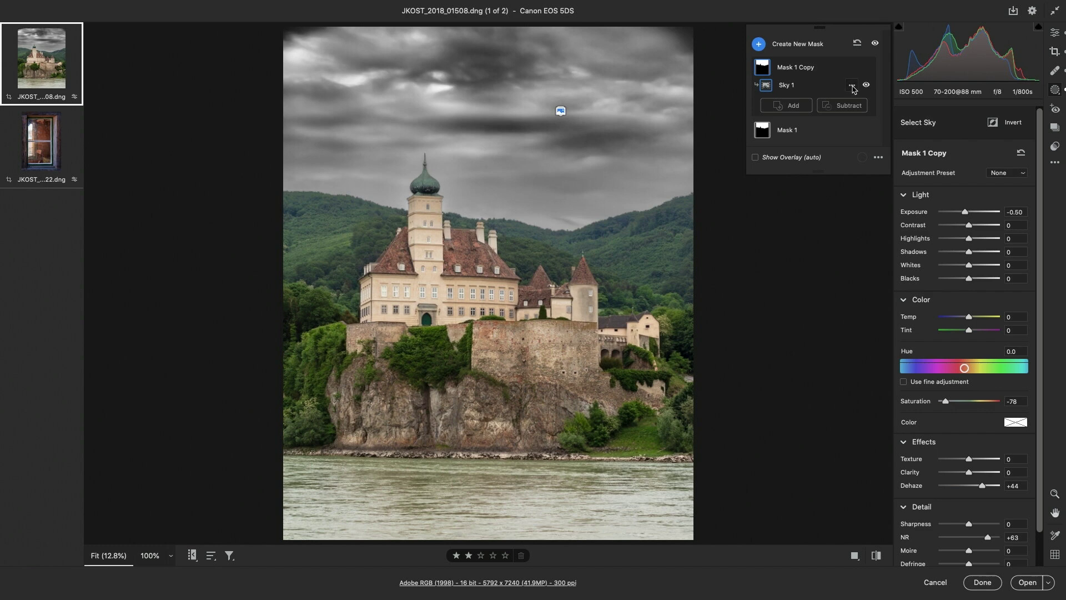
{"action": "left_click", "coordinate": [853, 87]}
{"action": "left_click", "coordinate": [875, 123]}
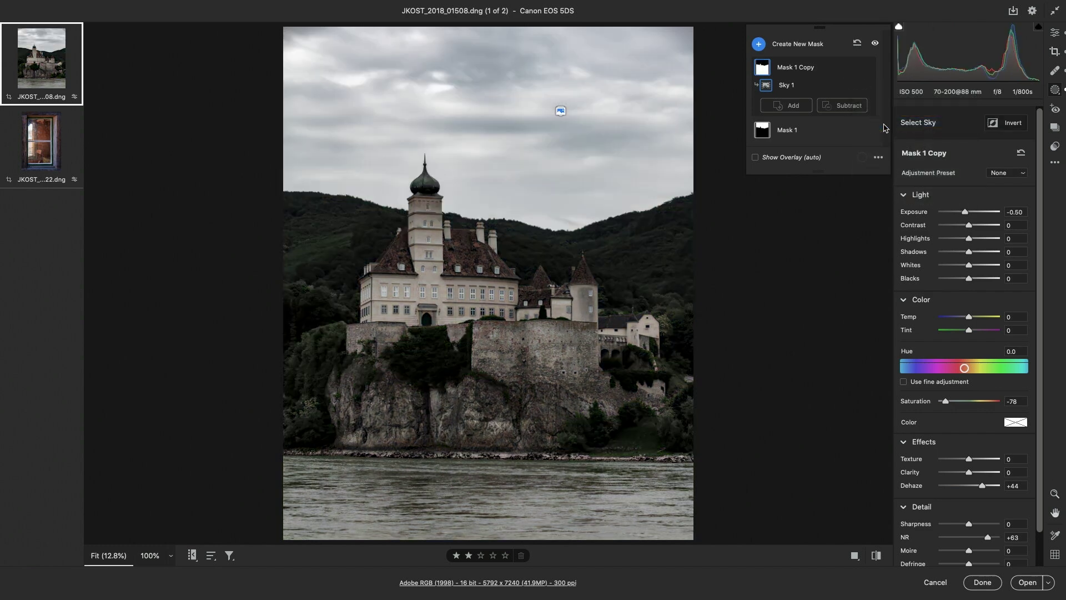
{"action": "left_click", "coordinate": [1021, 153]}
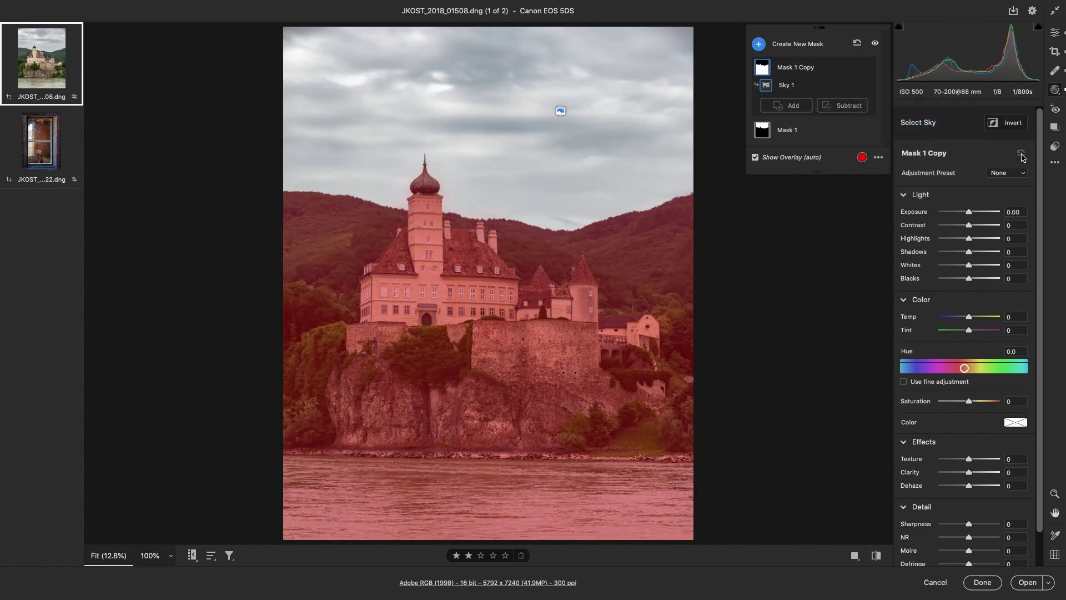
{"action": "mouse_move", "coordinate": [969, 317]}
{"action": "left_mouse_down"}
{"action": "mouse_move", "coordinate": [950, 322]}
{"action": "mouse_move", "coordinate": [984, 321]}
{"action": "left_mouse_up"}
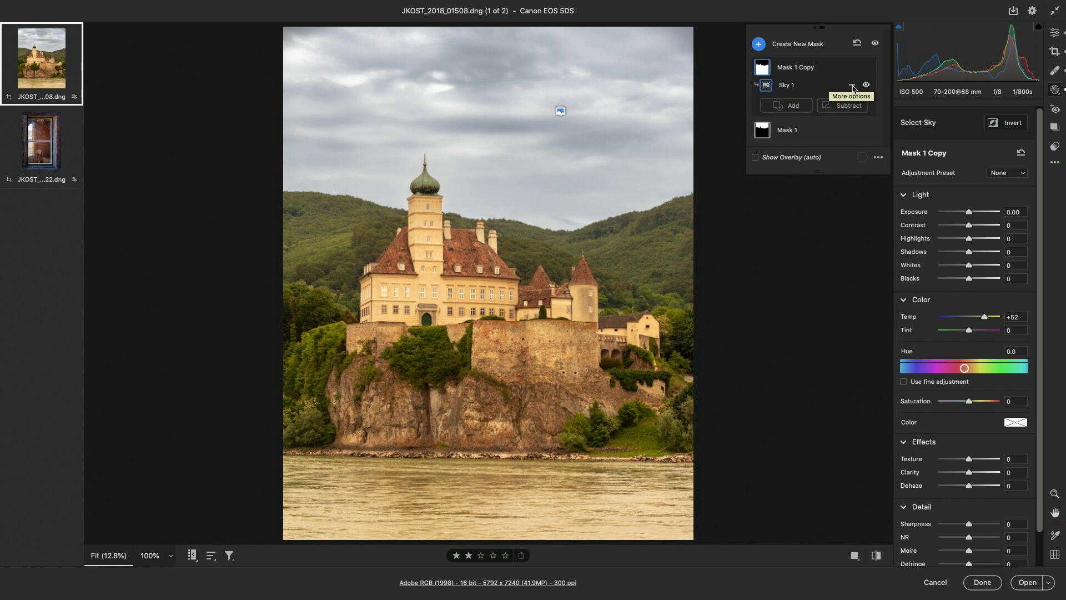
Step: Delete the inverted copy of the sky mask
{"action": "left_click", "coordinate": [852, 86]}
{"action": "key", "text": "Escape"}
{"action": "left_click", "coordinate": [852, 67]}
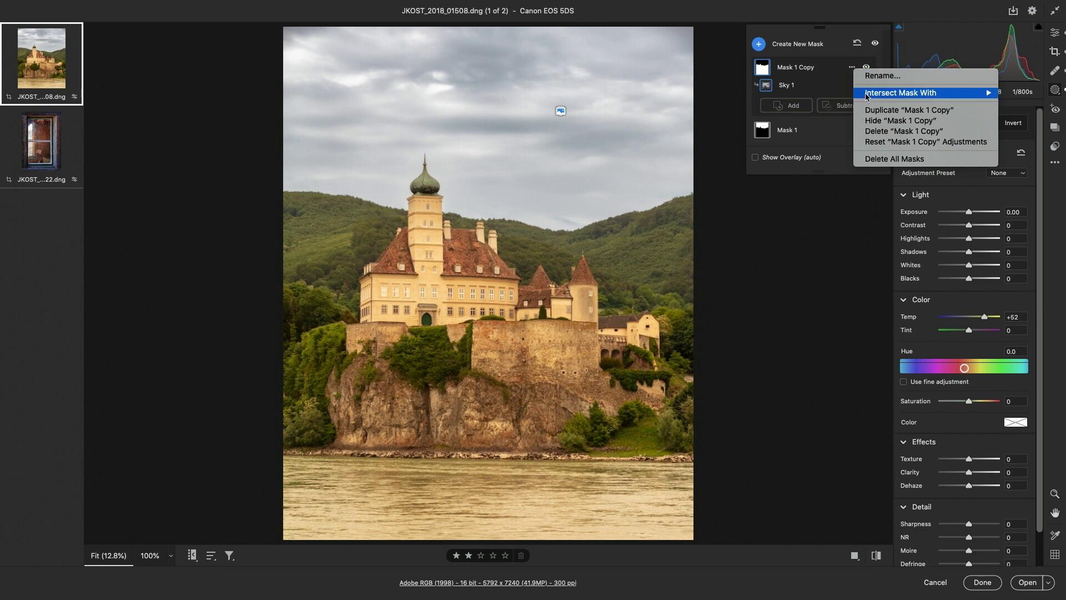
{"action": "left_click", "coordinate": [878, 131]}
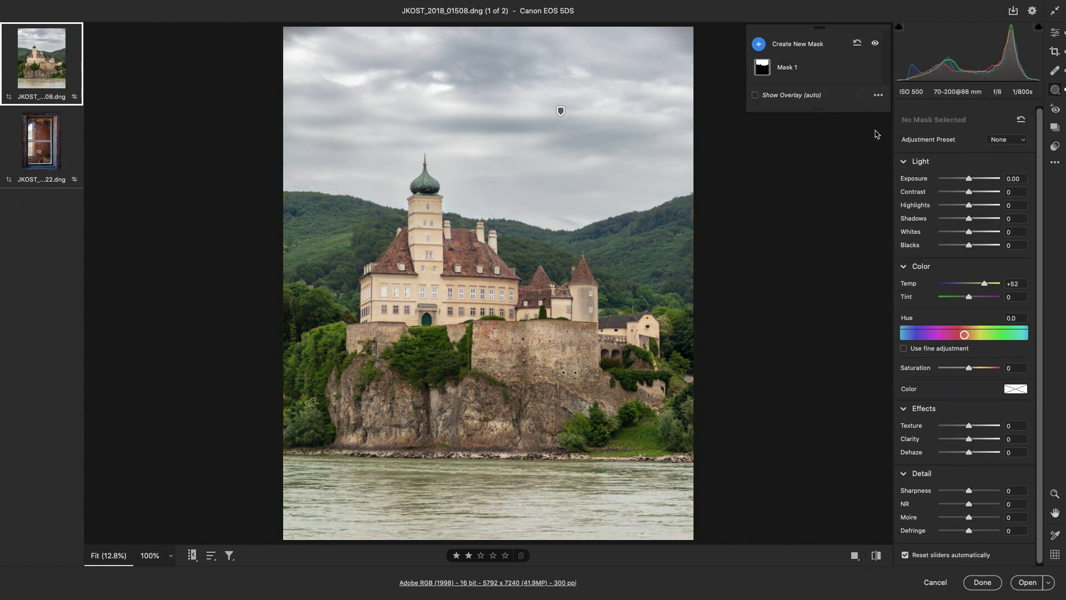
Step: Create a subject mask on the castle with exposure -0.50, contrast +33 and saturation +57
{"action": "left_click", "coordinate": [759, 45]}
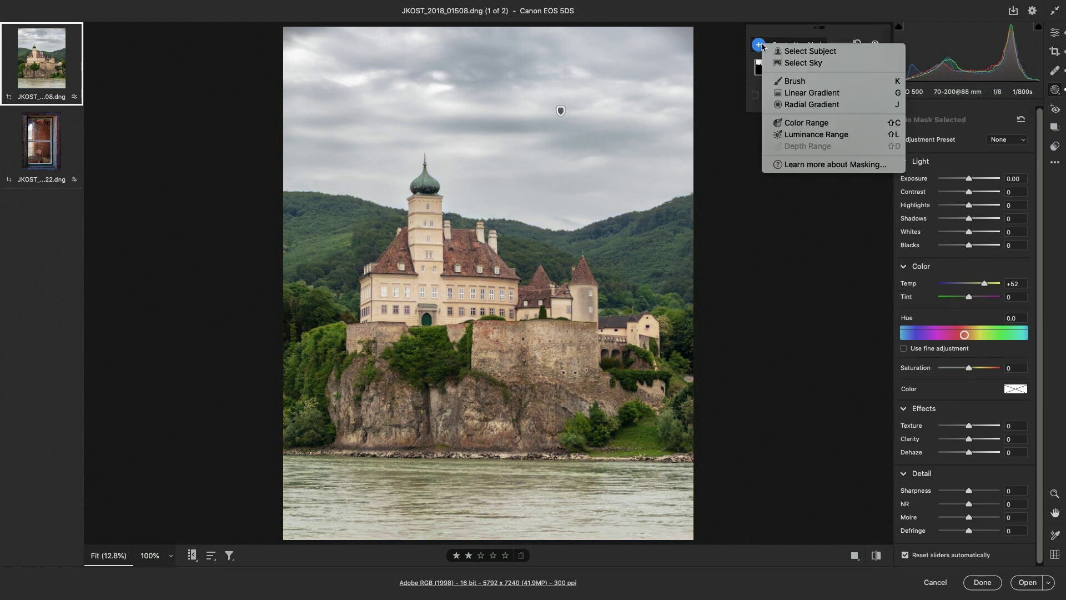
{"action": "left_click", "coordinate": [796, 52]}
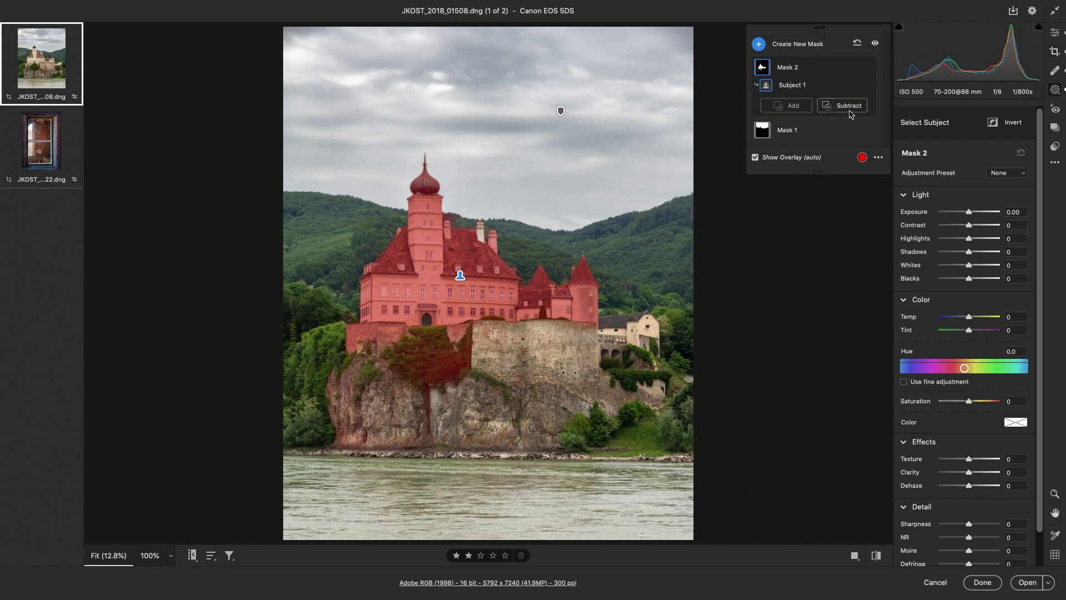
{"action": "left_click_drag", "start_coordinate": [967, 216], "coordinate": [980, 228]}
{"action": "left_click_drag", "start_coordinate": [970, 407], "coordinate": [989, 406]}
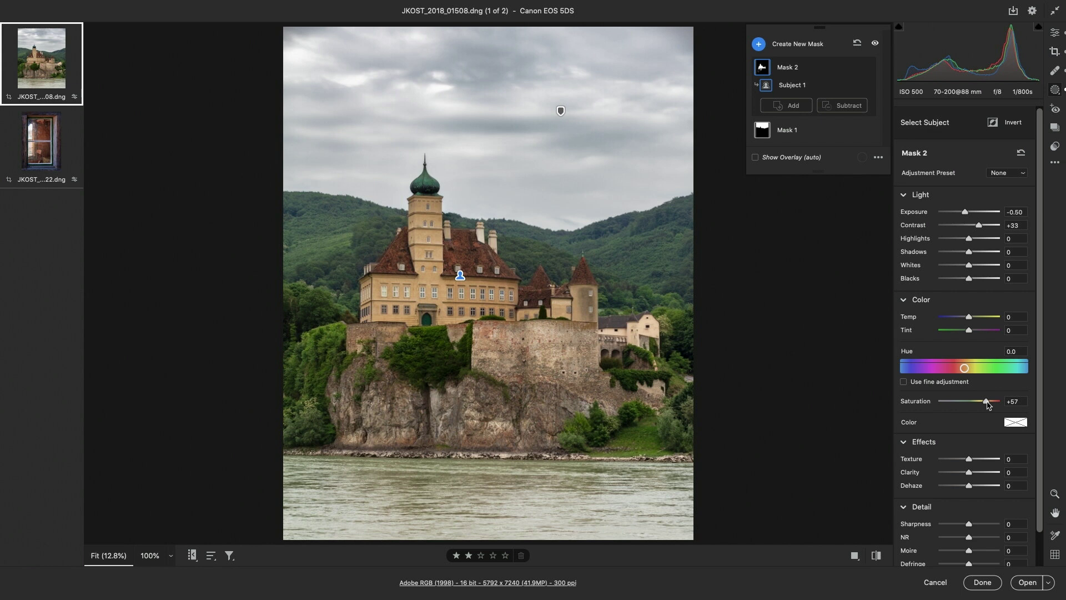
Step: Show the mask overlay and subtract the wall, bushes and rock below the castle from the subject mask with a size 6 brush
{"action": "key", "text": "y"}
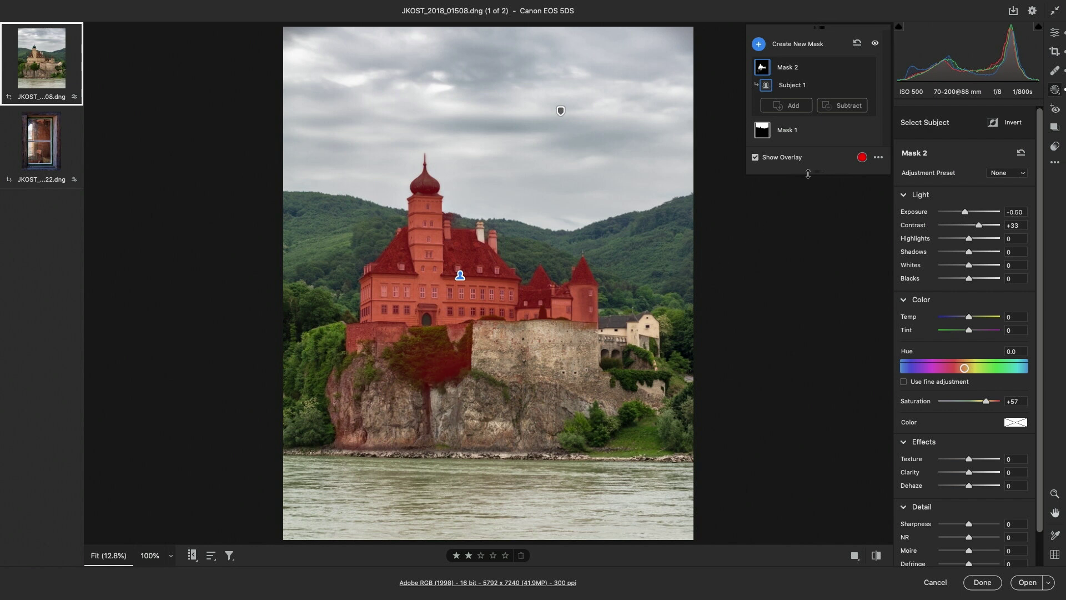
{"action": "left_click", "coordinate": [844, 106]}
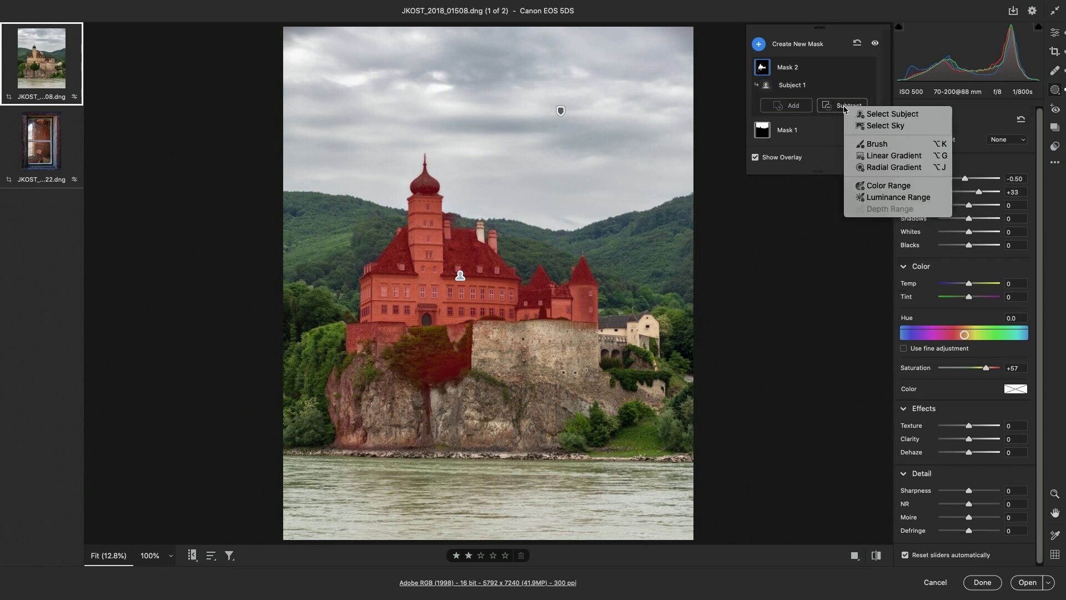
{"action": "left_click", "coordinate": [883, 146]}
{"action": "left_click_drag", "start_coordinate": [480, 350], "coordinate": [455, 350]}
{"action": "mouse_move", "coordinate": [373, 367]}
{"action": "left_mouse_down"}
{"action": "mouse_move", "coordinate": [361, 342]}
{"action": "mouse_move", "coordinate": [383, 330]}
{"action": "mouse_move", "coordinate": [366, 350]}
{"action": "left_mouse_up"}
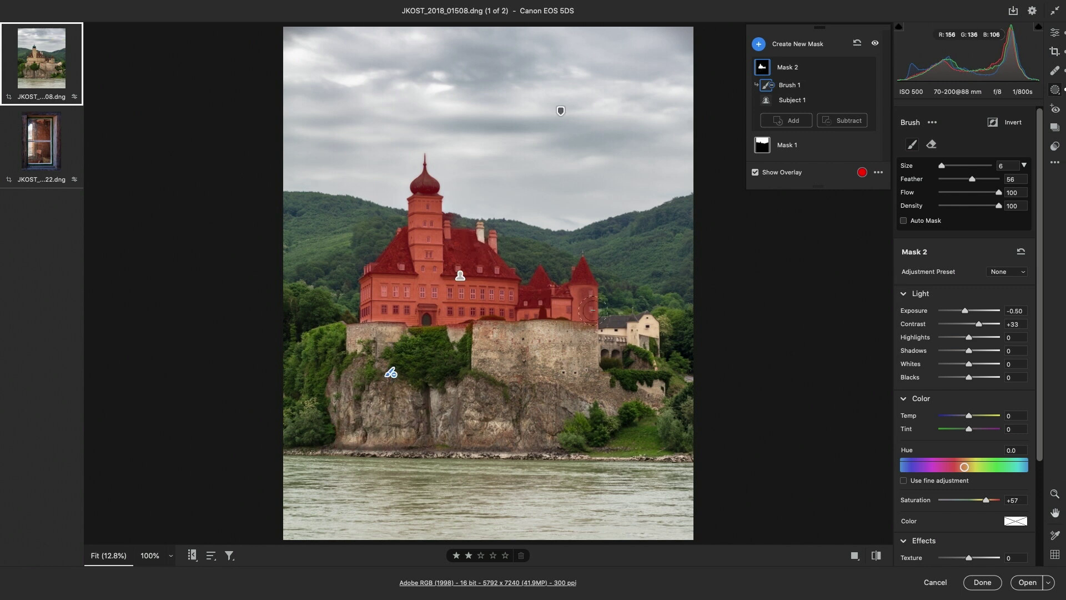
Step: Add the small building beside the castle's round tower to the subject mask by painting it with a size 3 brush
{"action": "left_click", "coordinate": [794, 128]}
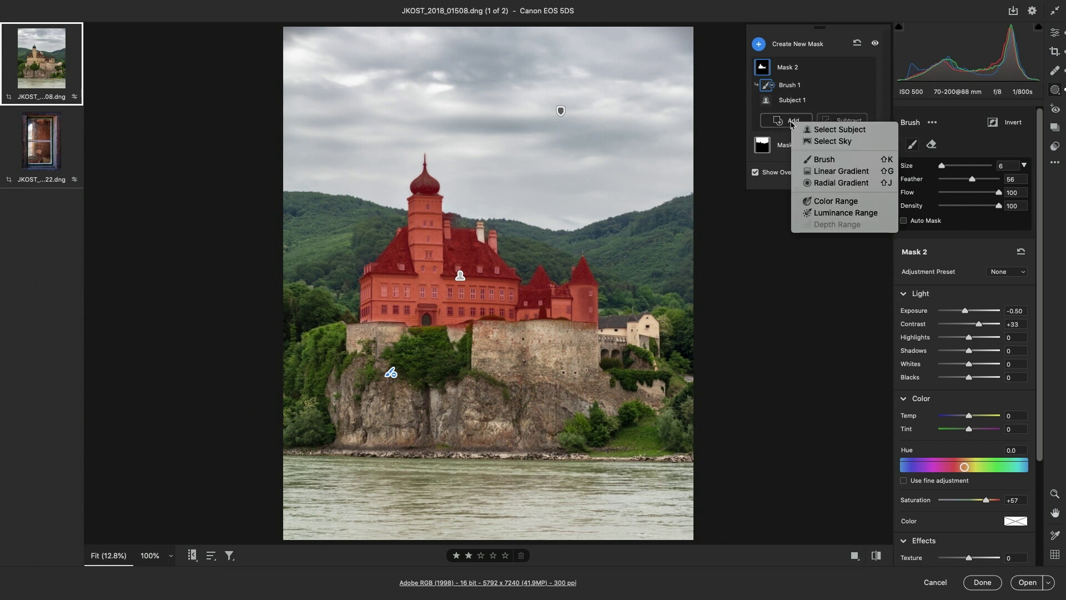
{"action": "left_click", "coordinate": [832, 162]}
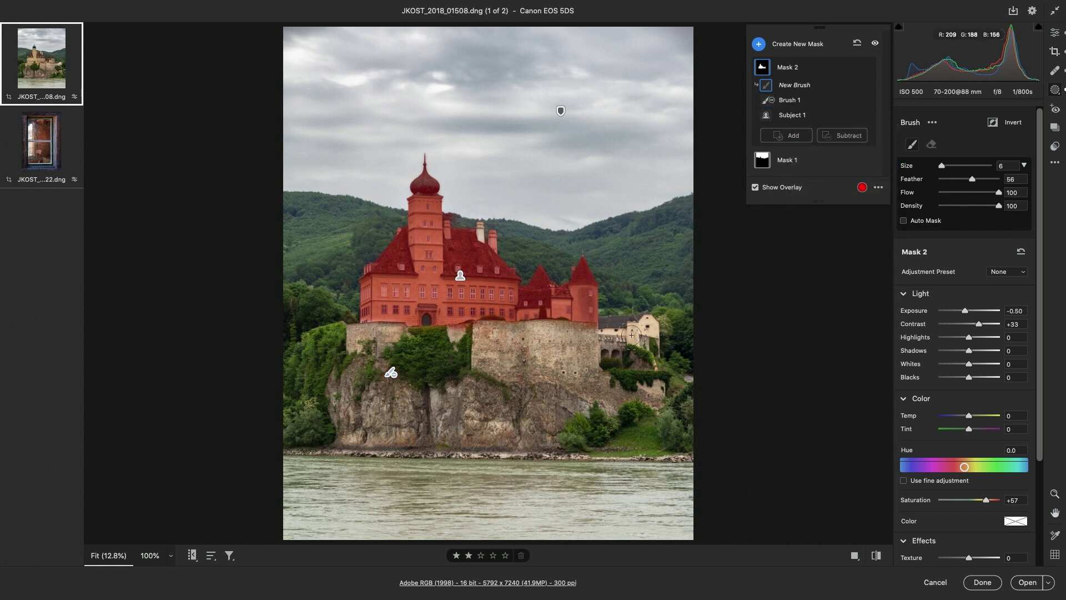
{"action": "key", "text": "bracketleft"}
{"action": "key", "text": "bracketleft"}
{"action": "key", "text": "bracketleft"}
{"action": "key", "text": "bracketleft"}
{"action": "key", "text": "bracketright"}
{"action": "mouse_move", "coordinate": [648, 320]}
{"action": "left_mouse_down"}
{"action": "mouse_move", "coordinate": [606, 327]}
{"action": "mouse_move", "coordinate": [640, 323]}
{"action": "mouse_move", "coordinate": [632, 339]}
{"action": "mouse_move", "coordinate": [651, 329]}
{"action": "left_mouse_up"}
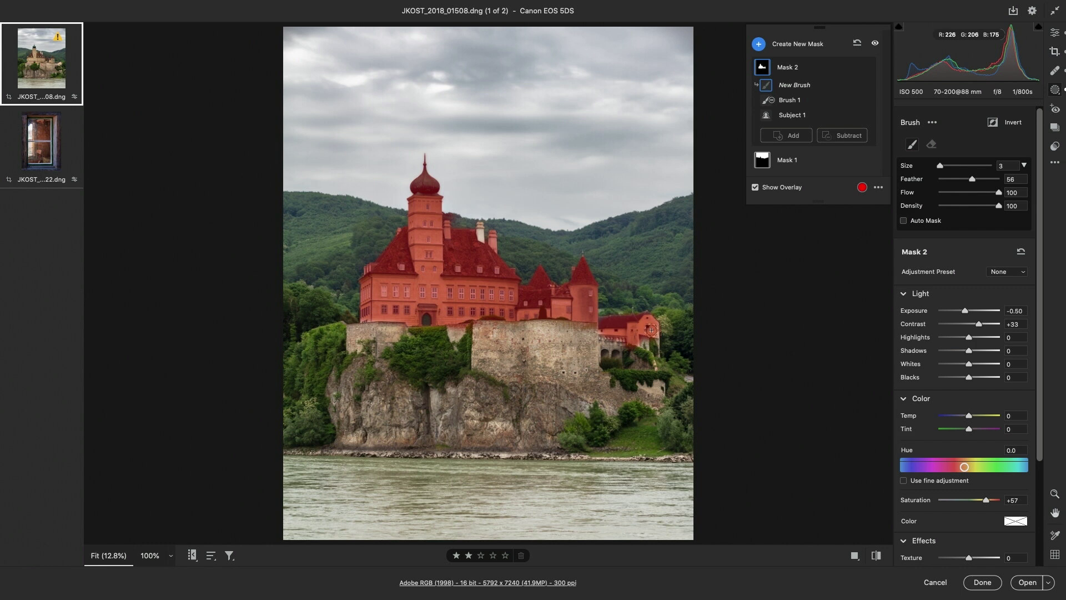
Step: Finish adding the small building beside the round tower with a size 2 brush and hide the mask overlay
{"action": "key", "text": "bracketleft"}
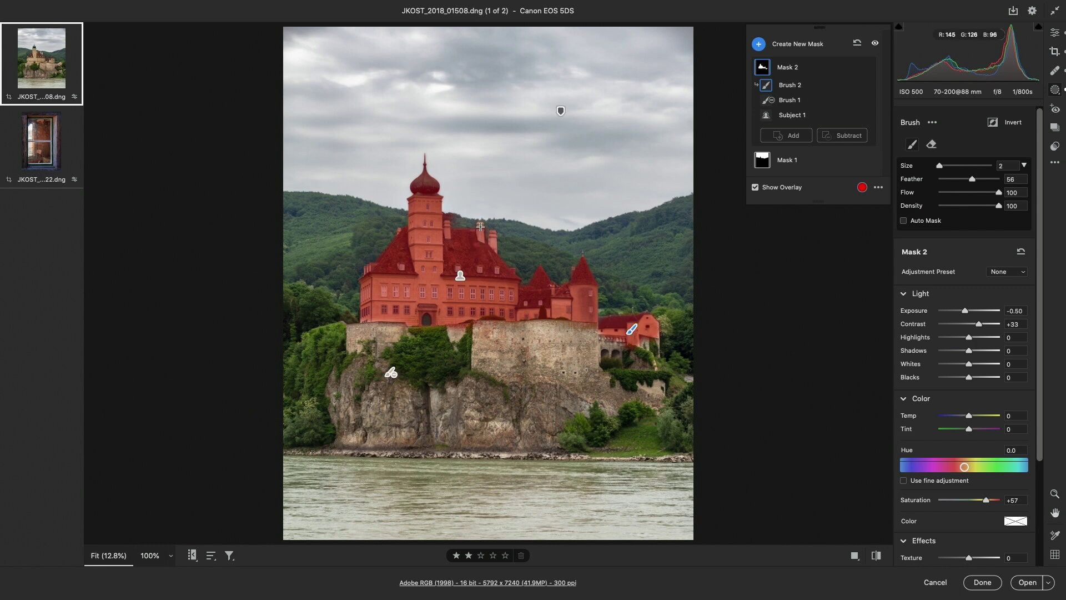
{"action": "key", "text": "o"}
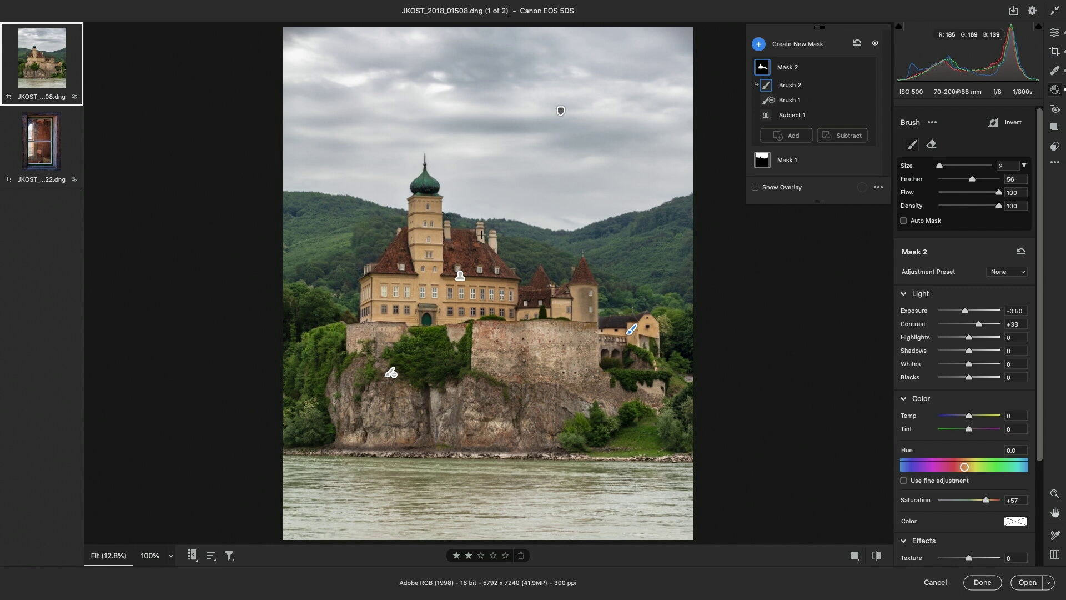
Step: Create a color range mask, trying samples on the castle wall and bushes before sampling the river water
{"action": "left_click", "coordinate": [761, 46]}
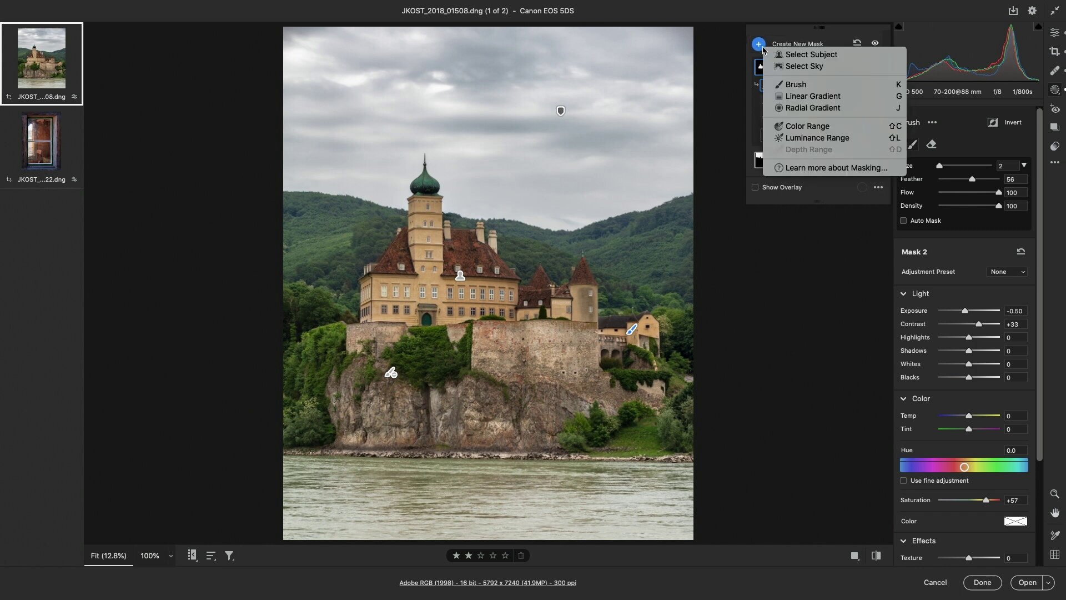
{"action": "left_click", "coordinate": [796, 127]}
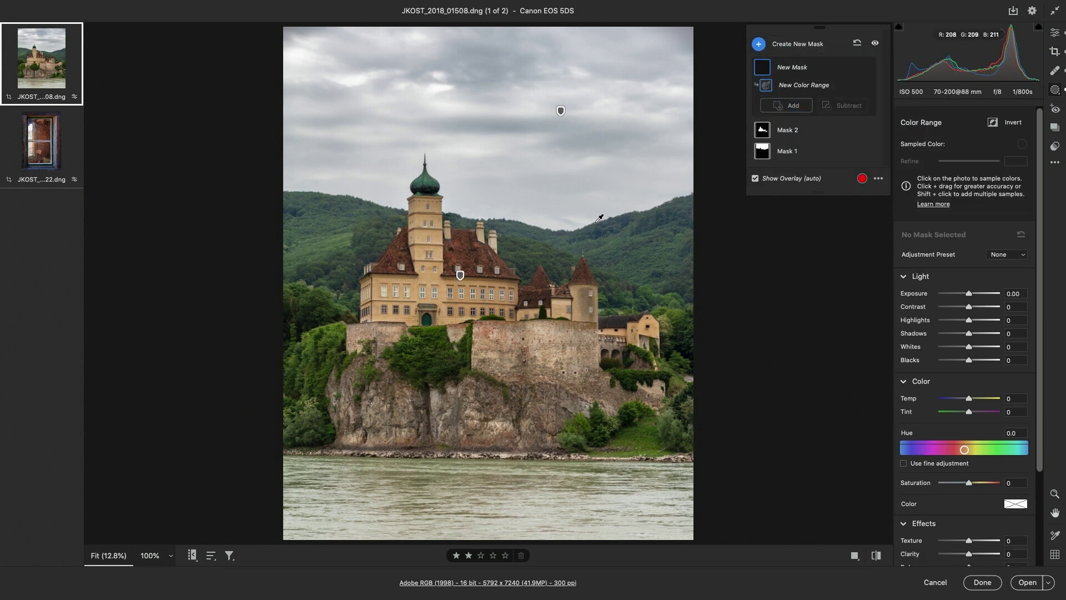
{"action": "left_click", "coordinate": [434, 237]}
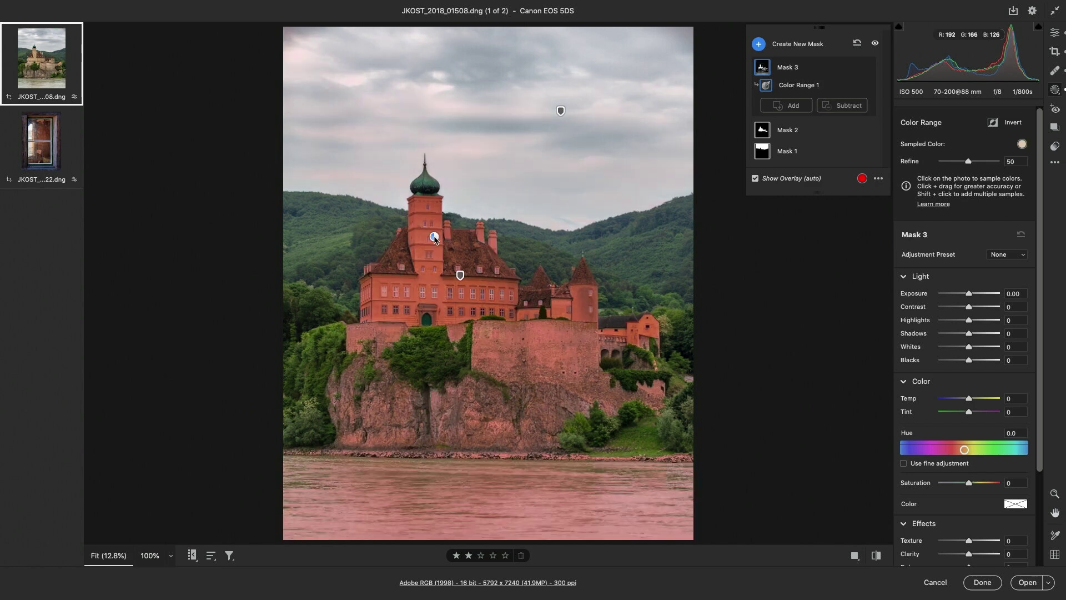
{"action": "left_click", "coordinate": [439, 346], "text": "shift"}
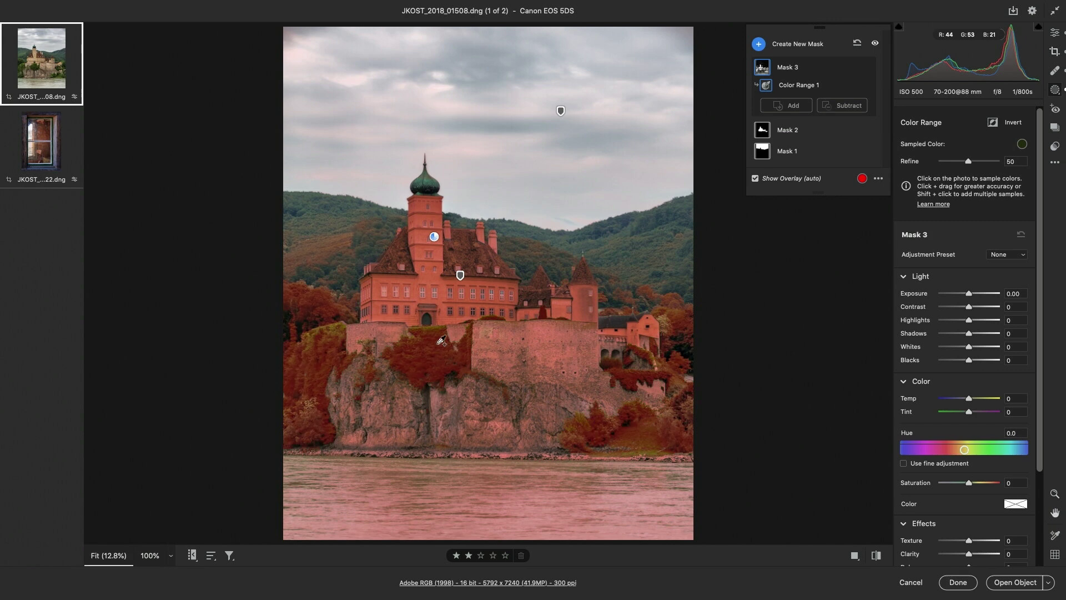
{"action": "left_click", "coordinate": [496, 481]}
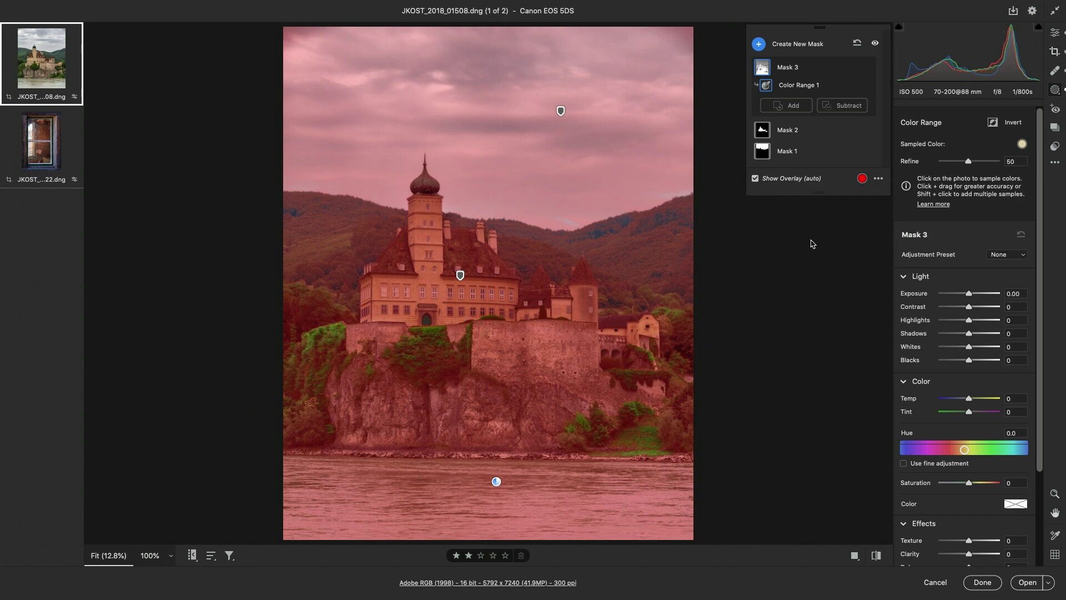
Step: Refine the color range to 11 and set the river mask's hue to +120.4 and saturation to -76
{"action": "left_click_drag", "start_coordinate": [968, 166], "coordinate": [947, 168]}
{"action": "left_click_drag", "start_coordinate": [965, 450], "coordinate": [1006, 450]}
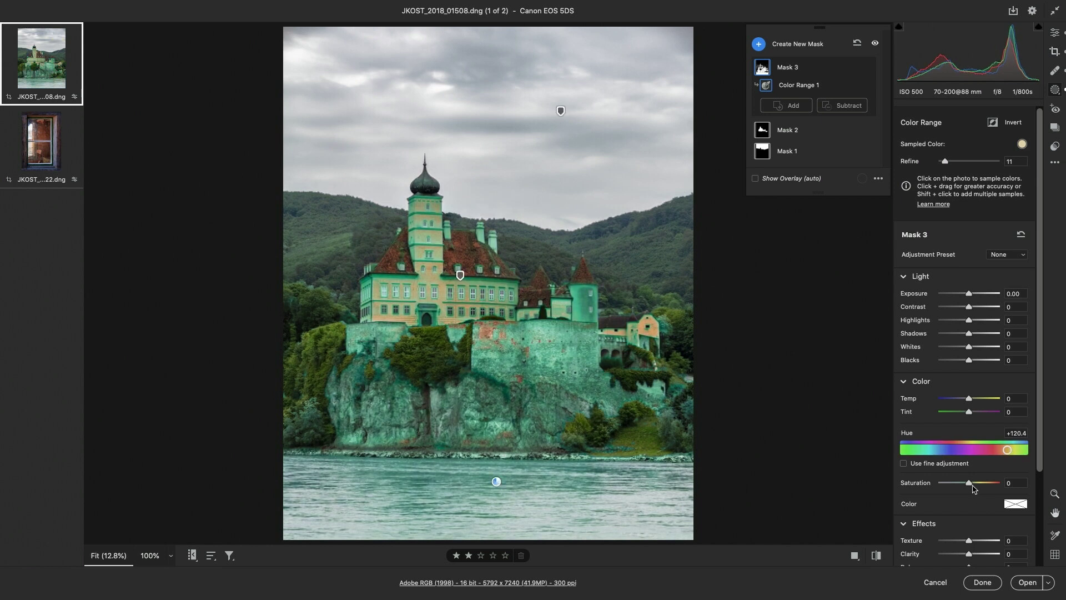
{"action": "left_click_drag", "start_coordinate": [969, 484], "coordinate": [947, 486]}
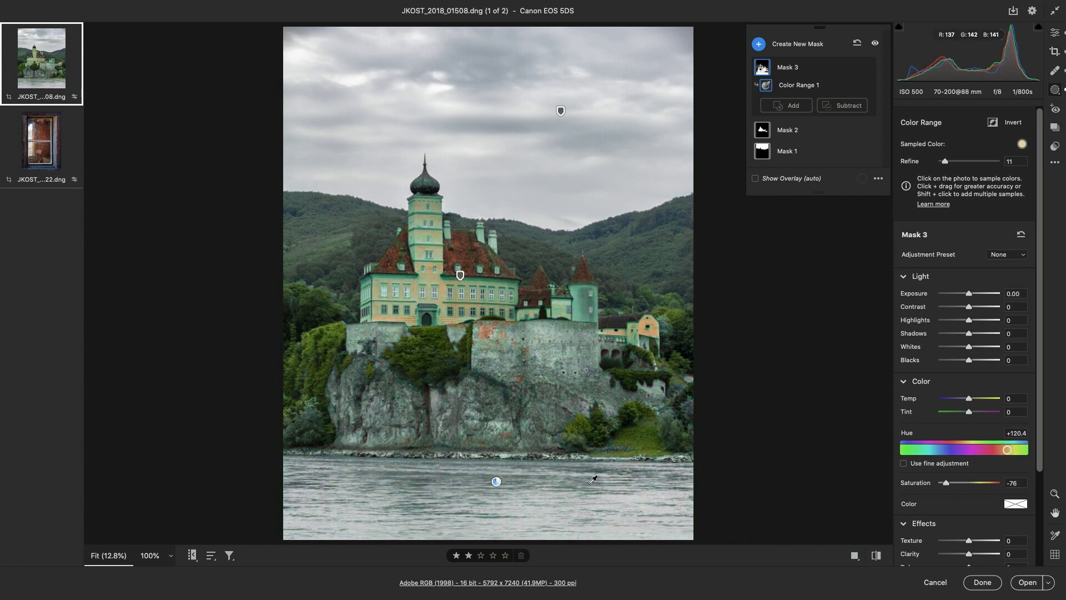
Step: Subtract everything above the river from the color range mask with a feather 23 brush, enlarging it up to size 20
{"action": "left_click", "coordinate": [837, 107]}
{"action": "left_click", "coordinate": [866, 143]}
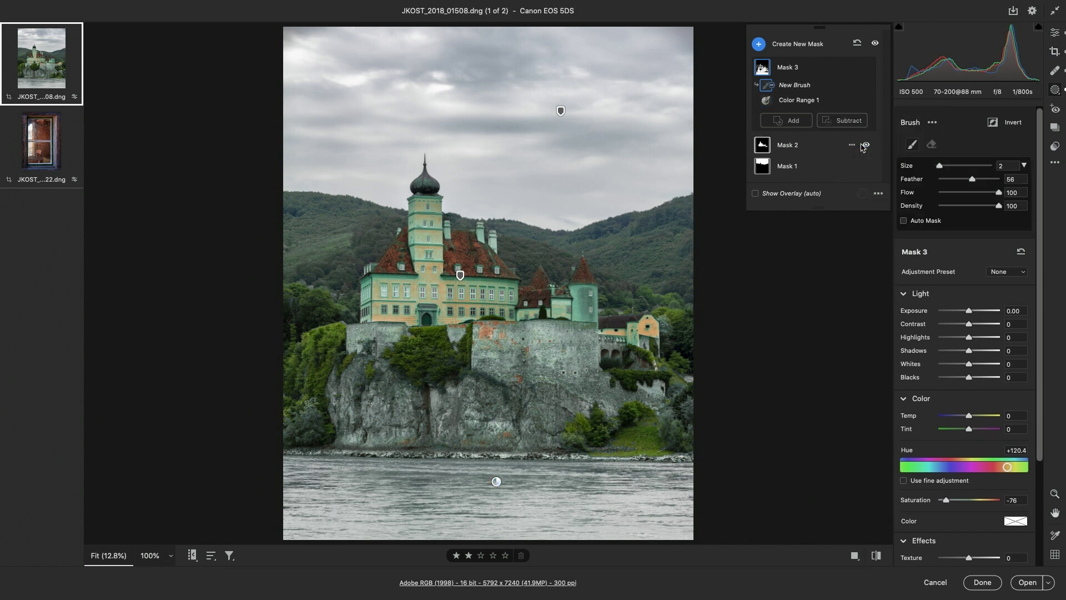
{"action": "left_click_drag", "start_coordinate": [973, 180], "coordinate": [956, 181]}
{"action": "key", "text": "bracketright"}
{"action": "key", "text": "bracketright"}
{"action": "left_click_drag", "start_coordinate": [534, 436], "coordinate": [268, 428]}
{"action": "key", "text": "bracketright"}
{"action": "key", "text": "bracketright"}
{"action": "key", "text": "bracketright"}
{"action": "mouse_move", "coordinate": [302, 392]}
{"action": "left_mouse_down"}
{"action": "mouse_move", "coordinate": [533, 386]}
{"action": "mouse_move", "coordinate": [718, 357]}
{"action": "left_mouse_up"}
{"action": "key", "text": "bracketright"}
{"action": "key", "text": "bracketright"}
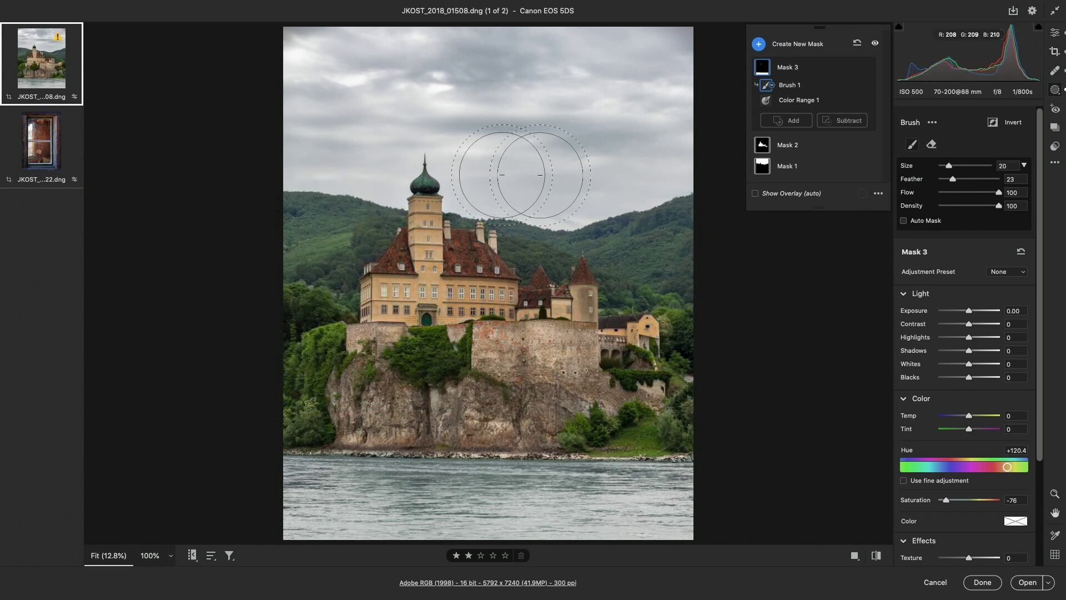
Step: Add a linear gradient mask rising from the photo's lower edge over the river, with exposure -0.65 and contrast -100
{"action": "left_click", "coordinate": [758, 44]}
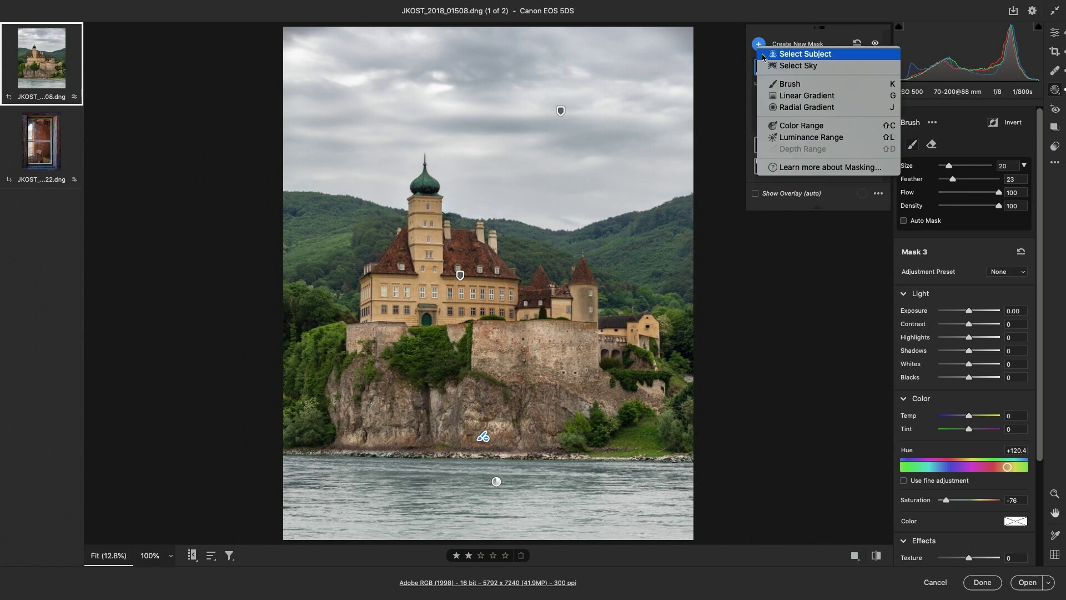
{"action": "left_click", "coordinate": [781, 100]}
{"action": "left_click_drag", "start_coordinate": [562, 518], "coordinate": [562, 473]}
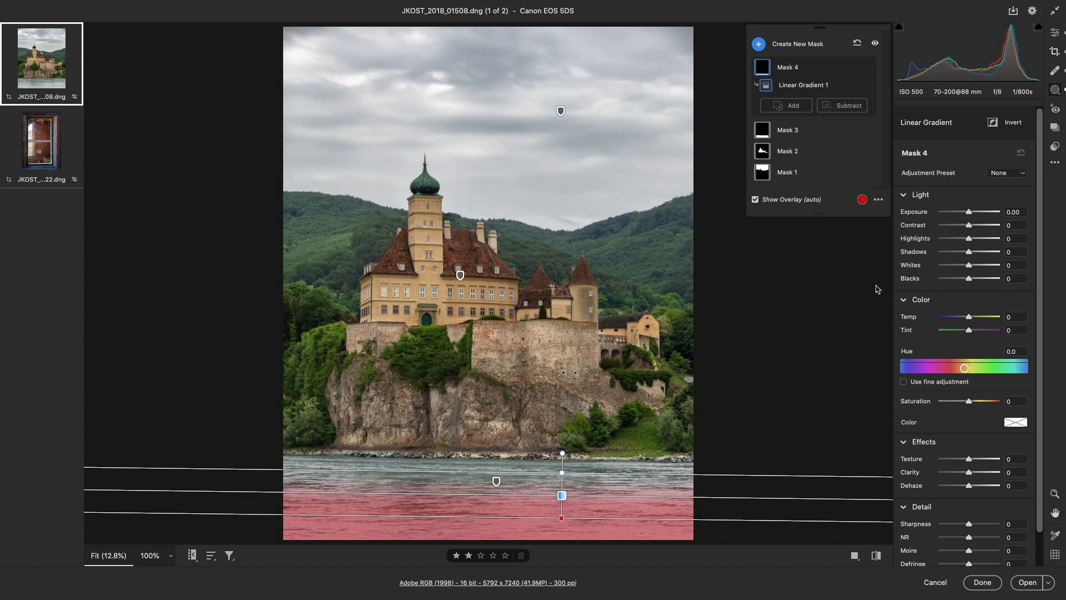
{"action": "left_click_drag", "start_coordinate": [969, 211], "coordinate": [937, 230]}
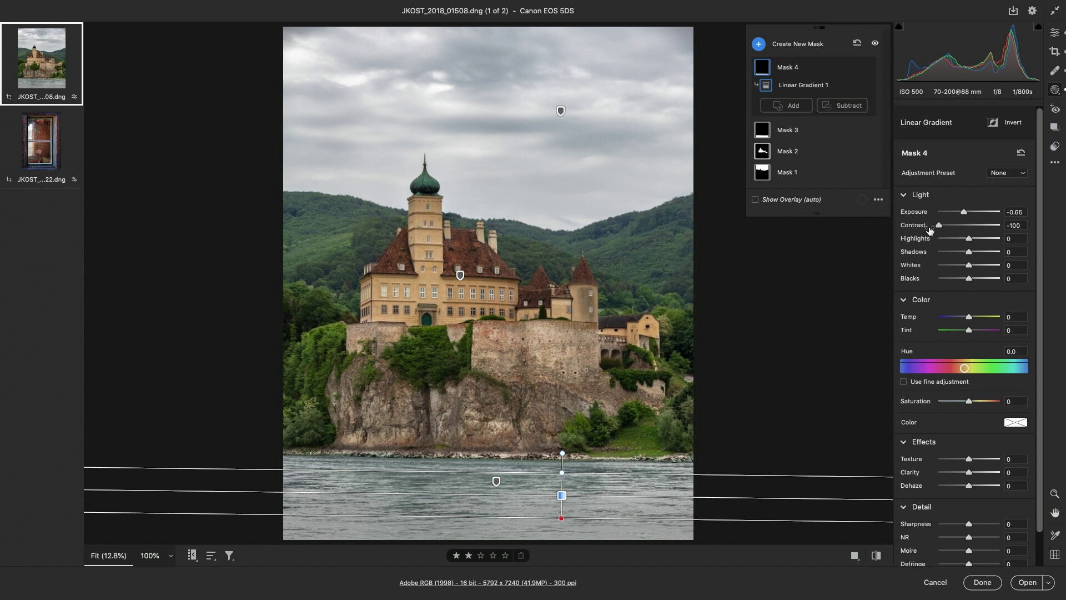
Step: Create a luminance range mask, trying a sample in the sky before sampling the dark trees beside the castle
{"action": "left_click", "coordinate": [759, 46]}
{"action": "left_click", "coordinate": [787, 135]}
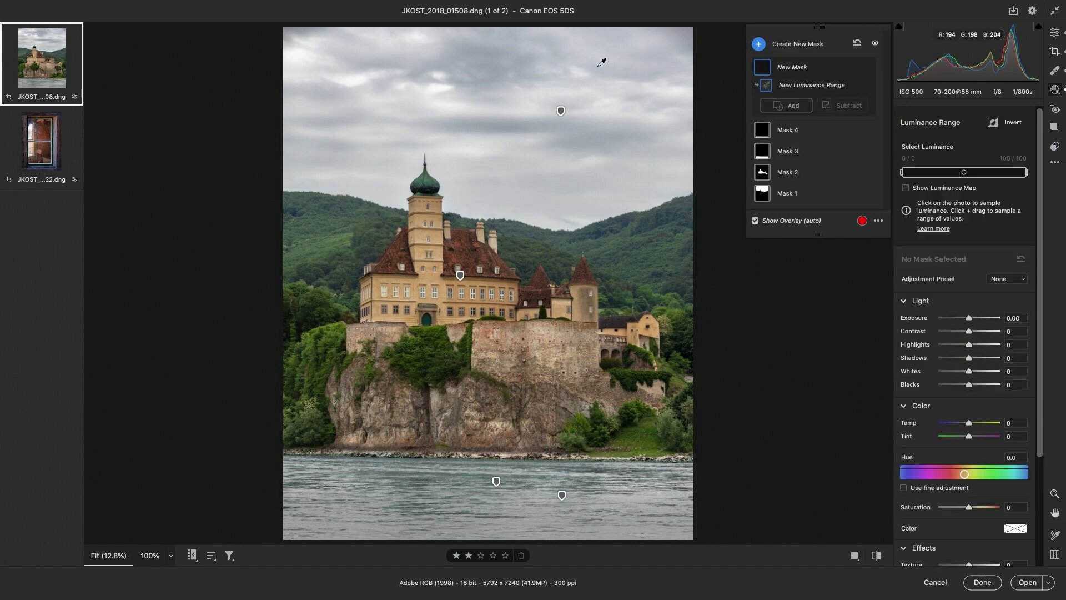
{"action": "left_click", "coordinate": [441, 87]}
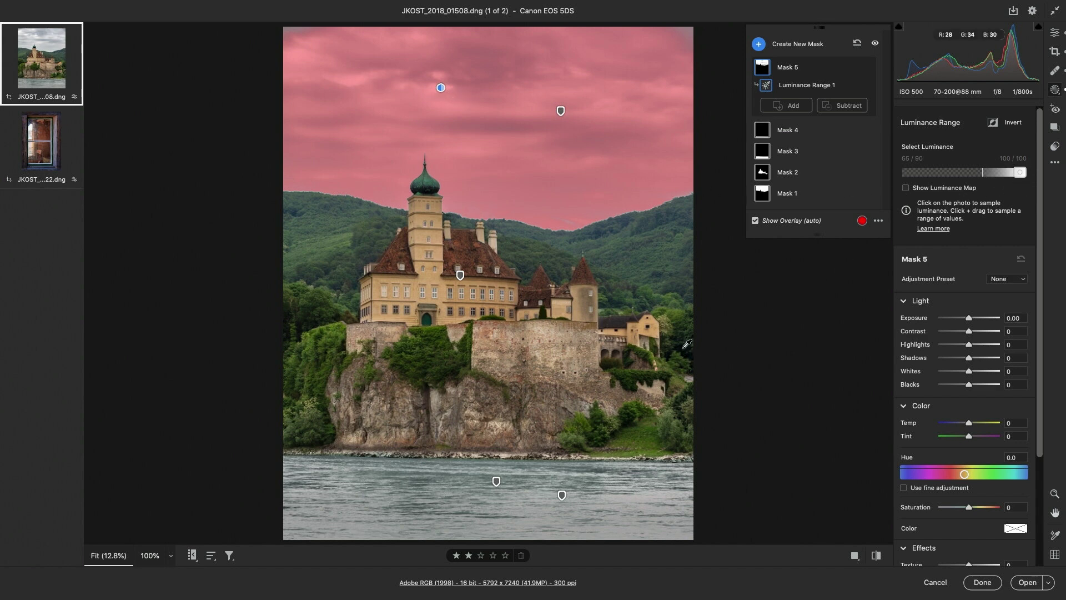
{"action": "left_click", "coordinate": [681, 349]}
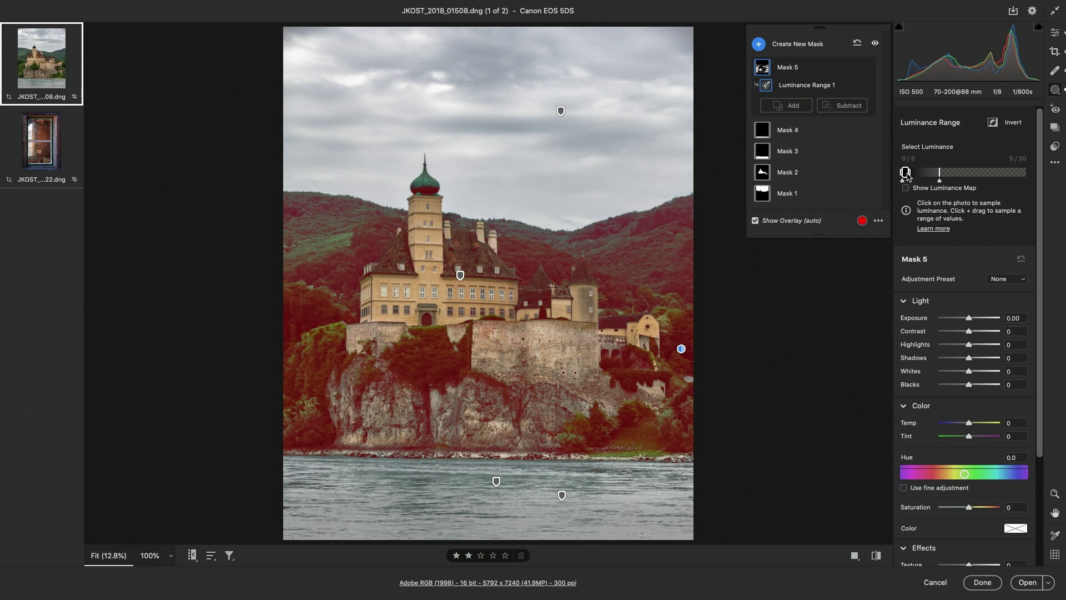
Step: Extend the luminance range's upper limits to 19/40 and check the selection with the luminance map
{"action": "mouse_move", "coordinate": [908, 174]}
{"action": "left_mouse_down"}
{"action": "mouse_move", "coordinate": [968, 174]}
{"action": "mouse_move", "coordinate": [911, 177]}
{"action": "left_mouse_up"}
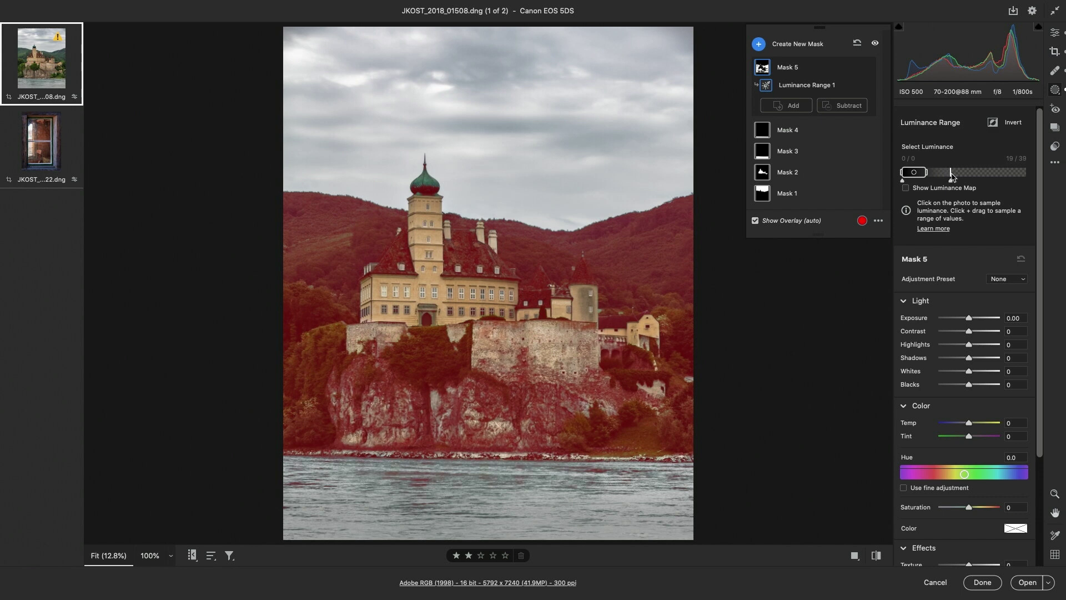
{"action": "left_click_drag", "start_coordinate": [953, 176], "coordinate": [953, 176]}
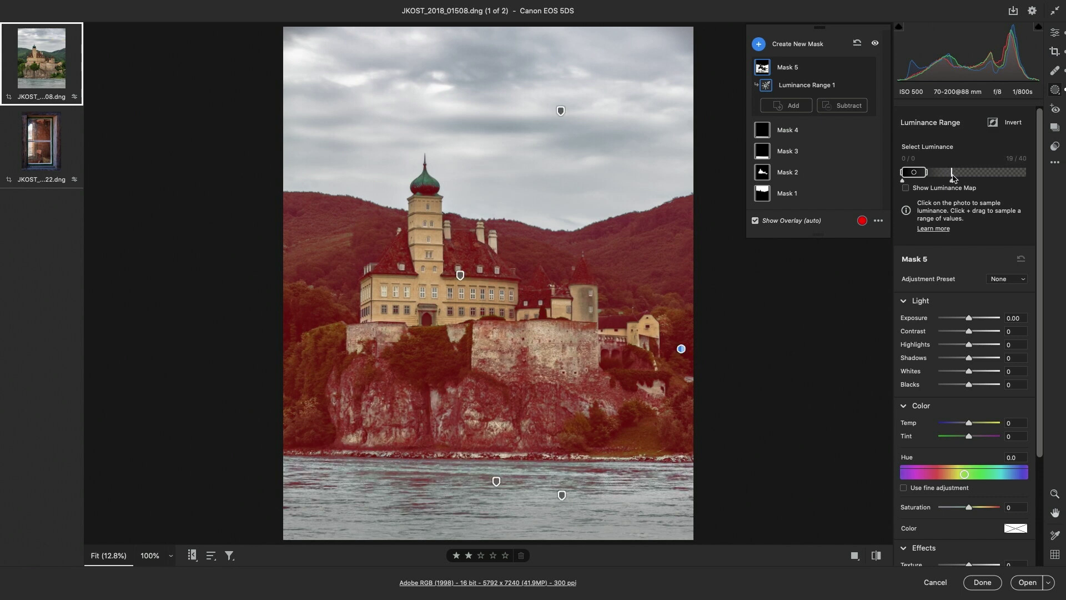
{"action": "left_click", "coordinate": [908, 189]}
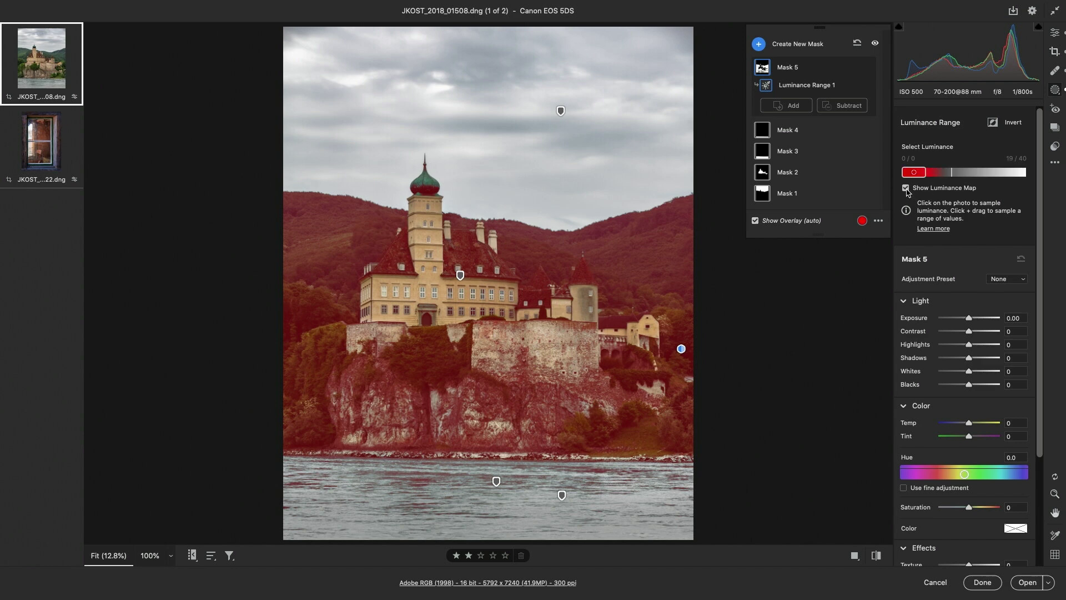
{"action": "left_click", "coordinate": [908, 188]}
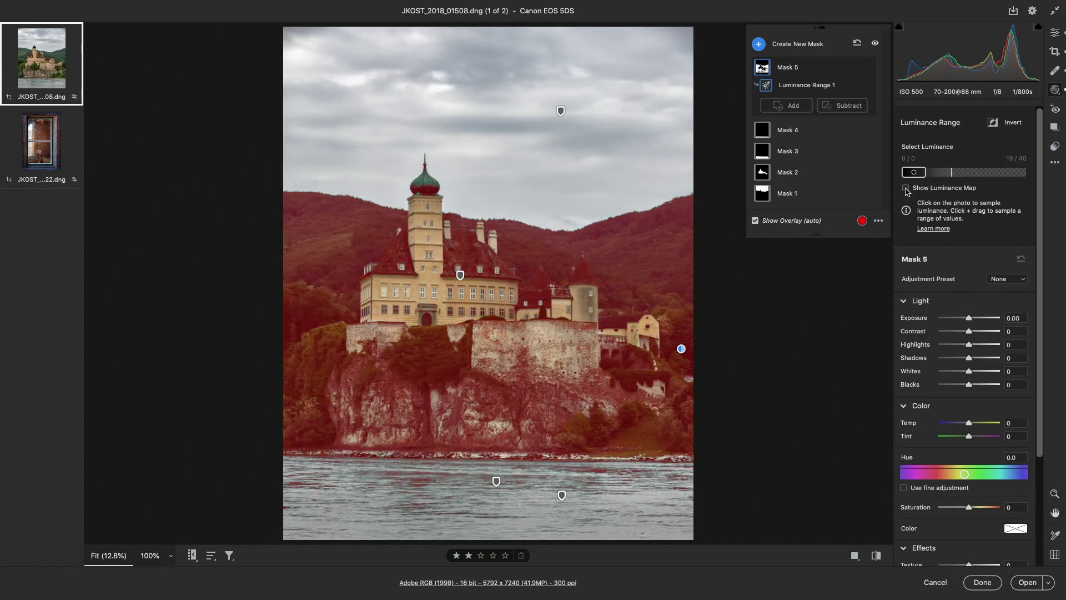
{"action": "left_click_drag", "start_coordinate": [914, 177], "coordinate": [912, 176]}
Step: Subtract the bushes and rock below the castle from the luminance mask with a size 20, feather 52 brush
{"action": "left_click", "coordinate": [843, 108]}
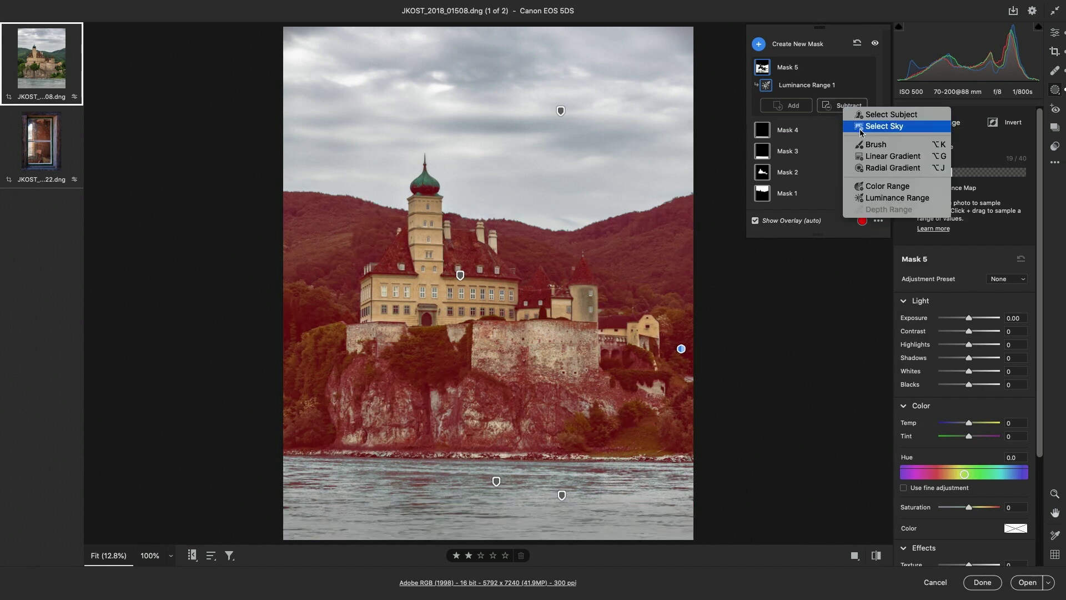
{"action": "left_click", "coordinate": [869, 145]}
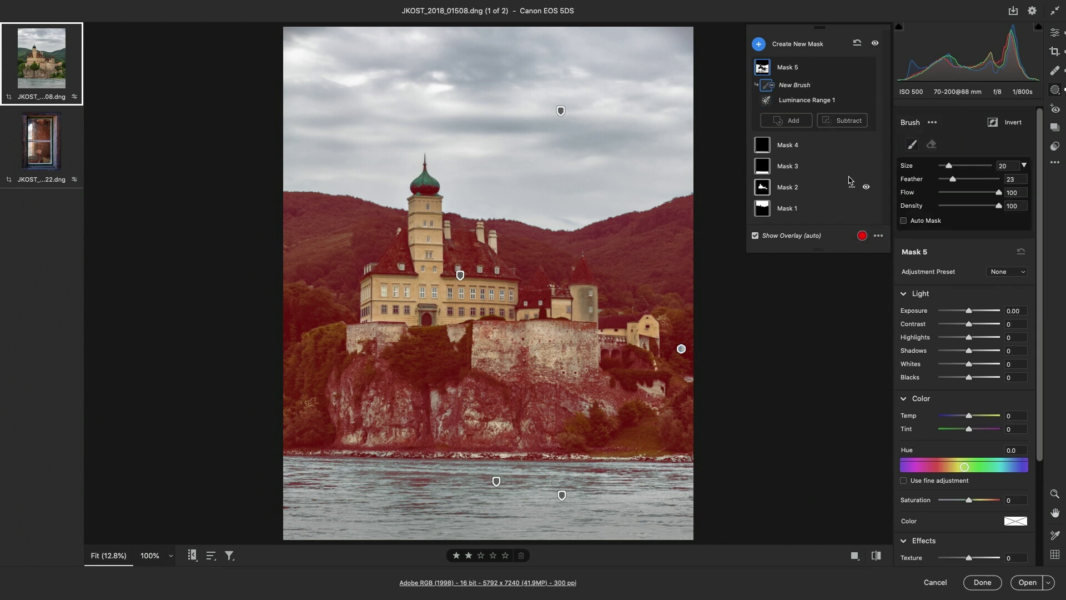
{"action": "left_click_drag", "start_coordinate": [951, 183], "coordinate": [970, 180]}
{"action": "mouse_move", "coordinate": [634, 359]}
{"action": "left_mouse_down"}
{"action": "mouse_move", "coordinate": [454, 340]}
{"action": "mouse_move", "coordinate": [366, 348]}
{"action": "mouse_move", "coordinate": [333, 376]}
{"action": "left_mouse_up"}
{"action": "mouse_move", "coordinate": [691, 427]}
{"action": "left_mouse_down"}
{"action": "mouse_move", "coordinate": [303, 460]}
{"action": "mouse_move", "coordinate": [274, 480]}
{"action": "mouse_move", "coordinate": [504, 467]}
{"action": "mouse_move", "coordinate": [692, 482]}
{"action": "mouse_move", "coordinate": [690, 405]}
{"action": "left_mouse_up"}
{"action": "mouse_move", "coordinate": [550, 364]}
{"action": "left_mouse_down"}
{"action": "mouse_move", "coordinate": [440, 339]}
{"action": "mouse_move", "coordinate": [377, 383]}
{"action": "left_mouse_up"}
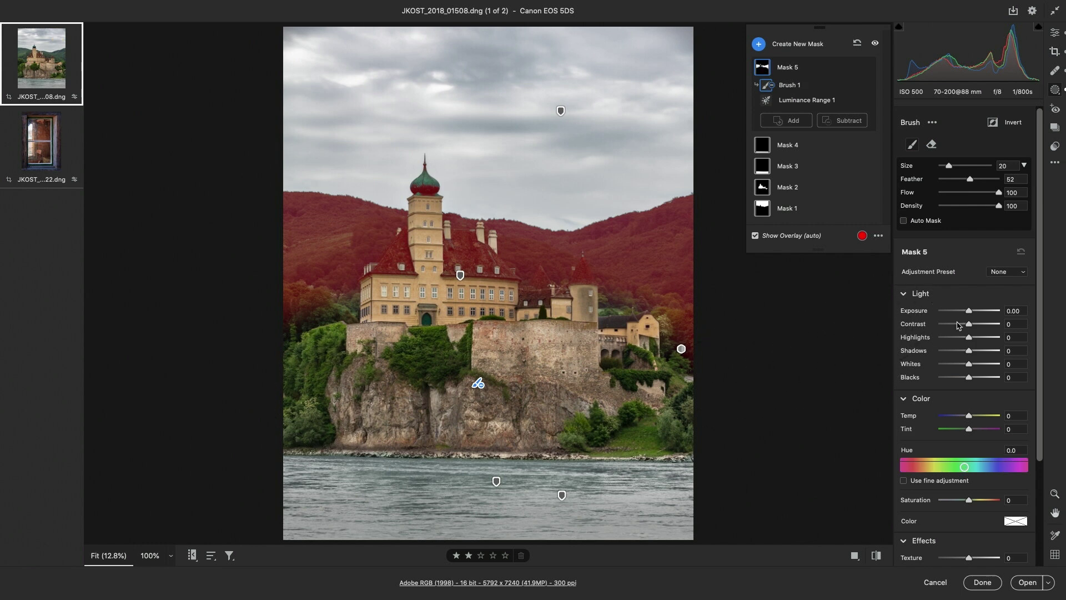
Step: Adjust the hillside mask to exposure +0.15, contrast +35, saturation -50, clarity +7, dehaze +30, temp +28 and tint -48
{"action": "left_click_drag", "start_coordinate": [969, 314], "coordinate": [981, 329]}
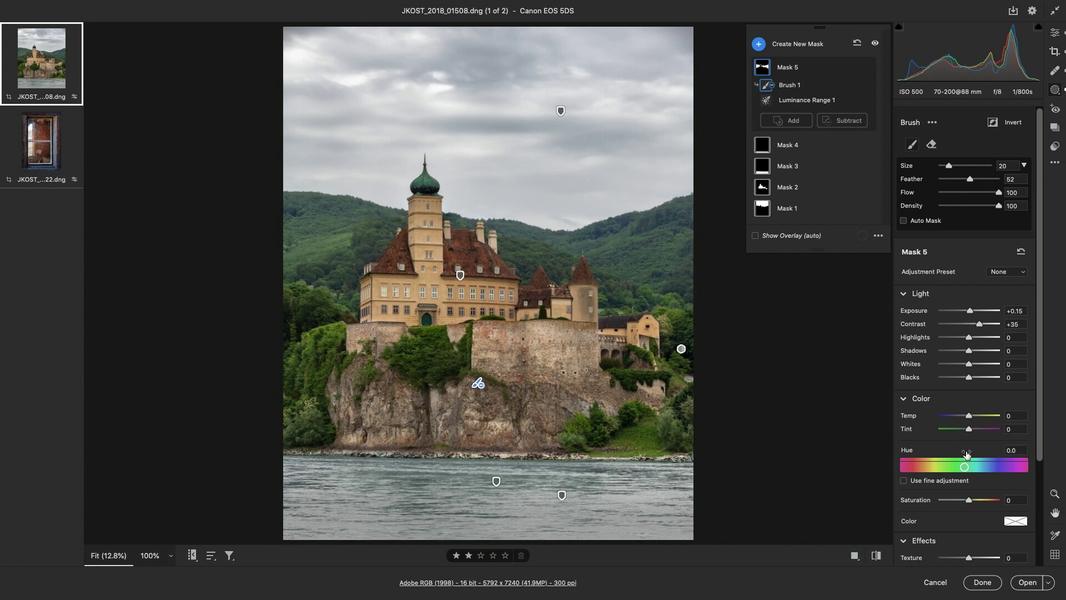
{"action": "left_click_drag", "start_coordinate": [969, 500], "coordinate": [954, 504]}
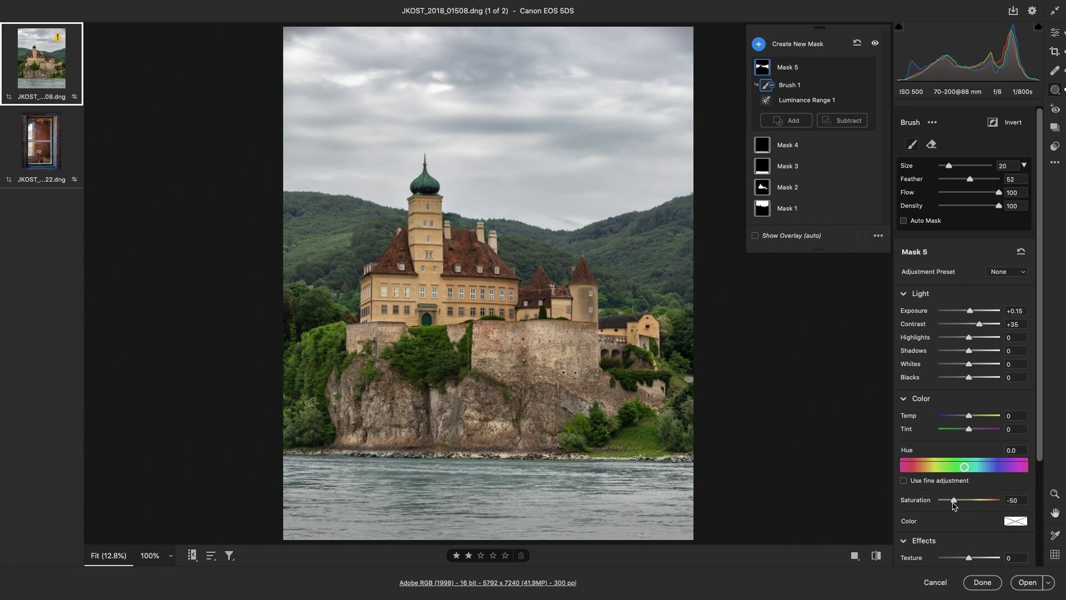
{"action": "scroll", "coordinate": [955, 505], "scroll_direction": "down", "scroll_amount": 5}
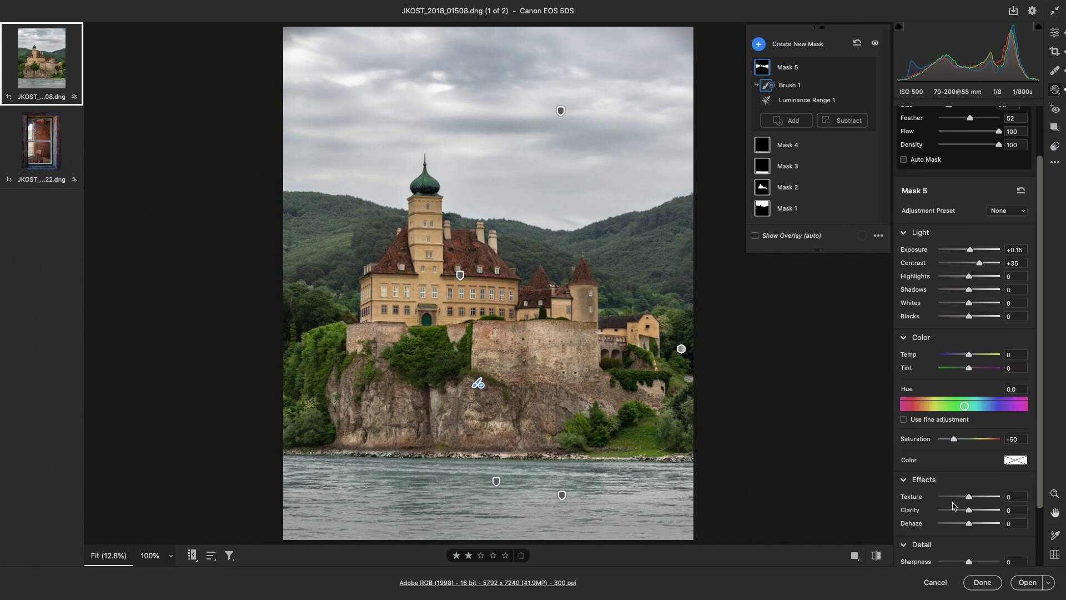
{"action": "left_click_drag", "start_coordinate": [969, 499], "coordinate": [980, 515]}
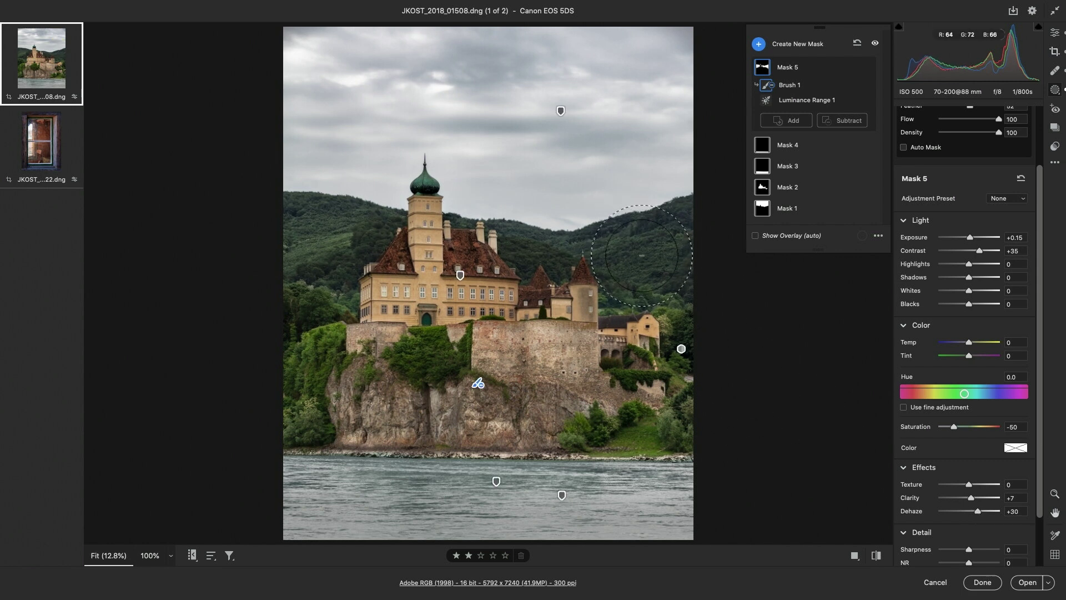
{"action": "mouse_move", "coordinate": [968, 345]}
{"action": "left_mouse_down"}
{"action": "mouse_move", "coordinate": [978, 346]}
{"action": "mouse_move", "coordinate": [955, 365]}
{"action": "left_mouse_up"}
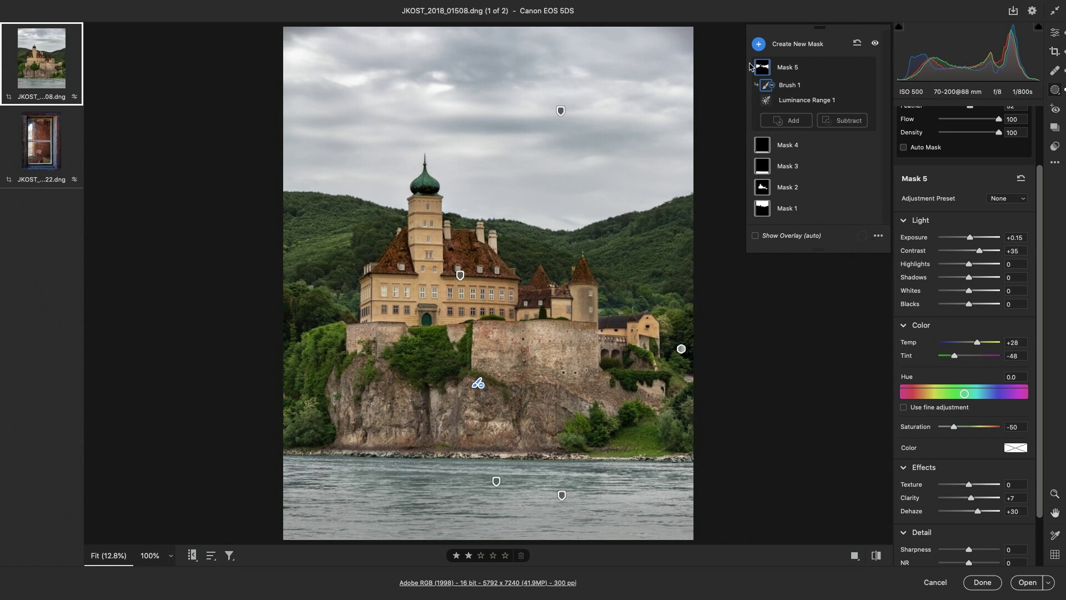
Step: Create a large radial gradient mask centered on the castle and invert it to cover the photo's outer edges
{"action": "left_click", "coordinate": [759, 46]}
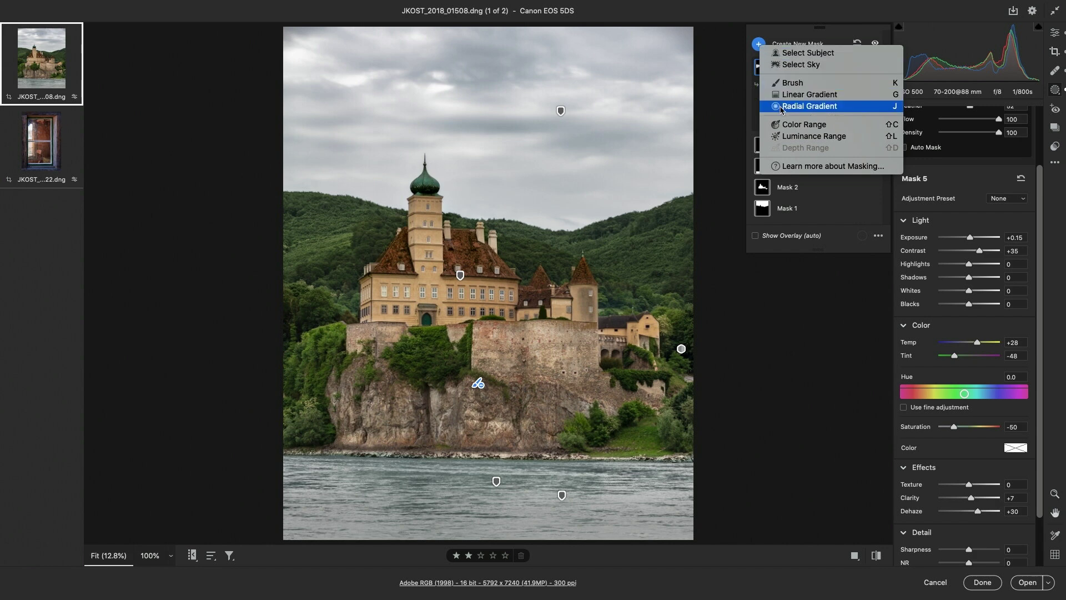
{"action": "left_click", "coordinate": [704, 176]}
{"action": "left_click_drag", "start_coordinate": [405, 232], "coordinate": [606, 452]}
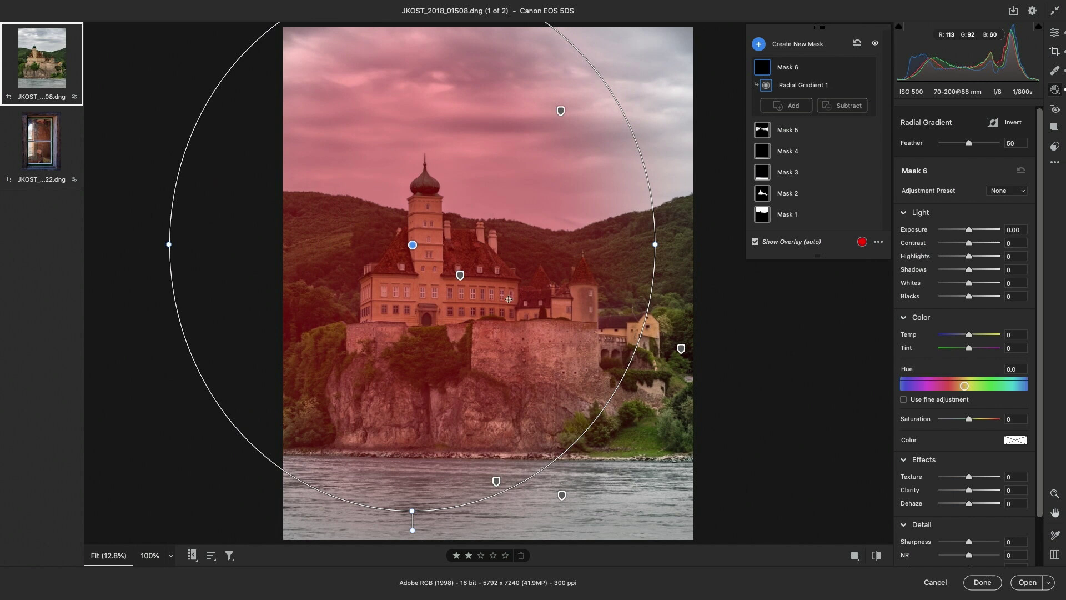
{"action": "left_click_drag", "start_coordinate": [415, 240], "coordinate": [431, 269]}
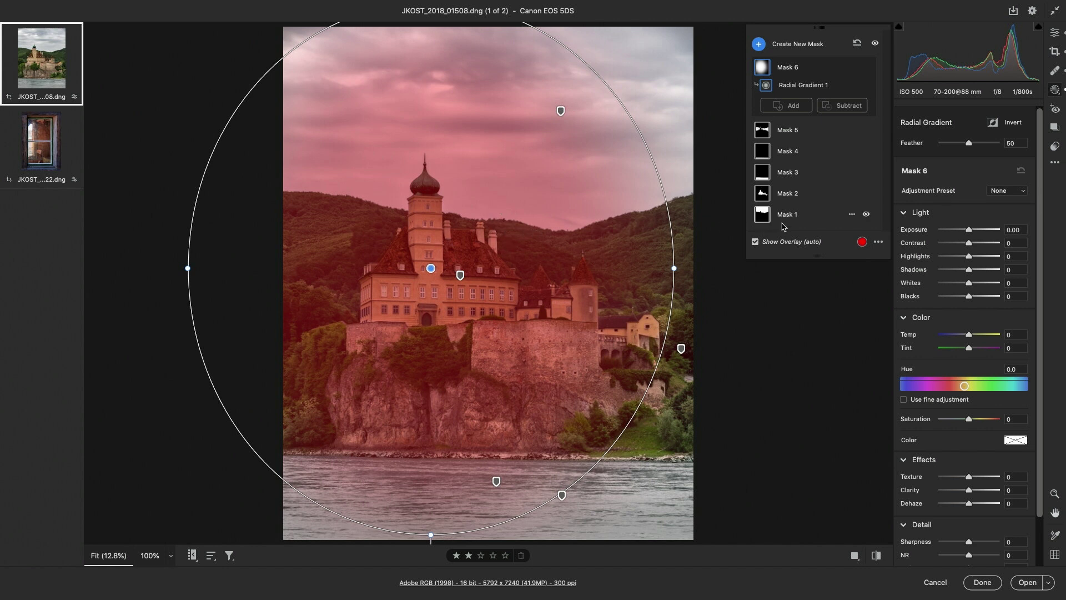
{"action": "left_click", "coordinate": [993, 123]}
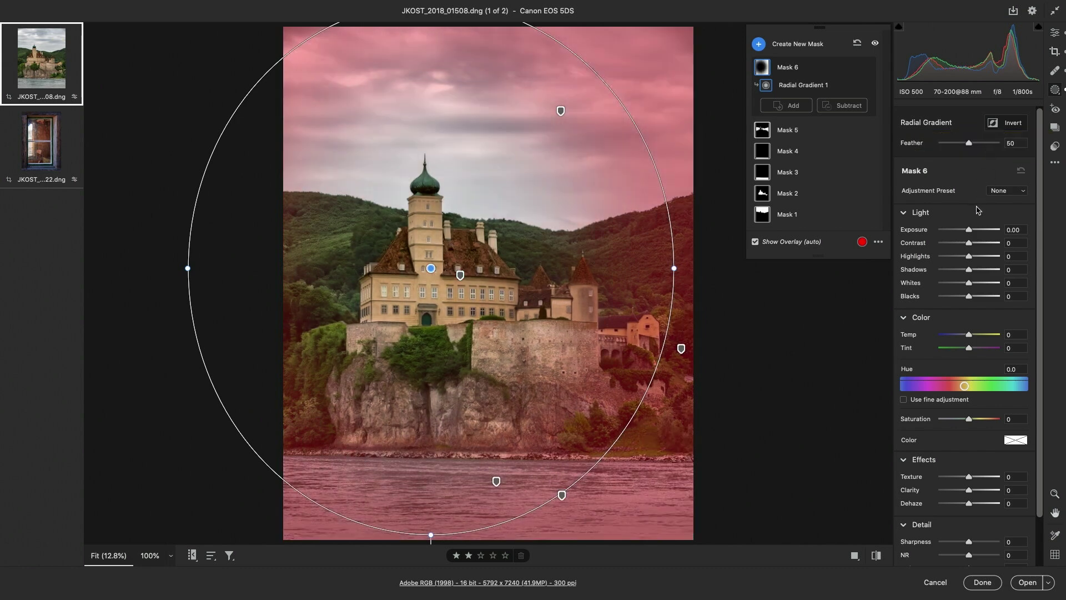
Step: Set the radial mask's exposure to -1.55 and shadows to +57, and compare the photo with all masks hidden and shown
{"action": "left_click_drag", "start_coordinate": [969, 230], "coordinate": [956, 231]}
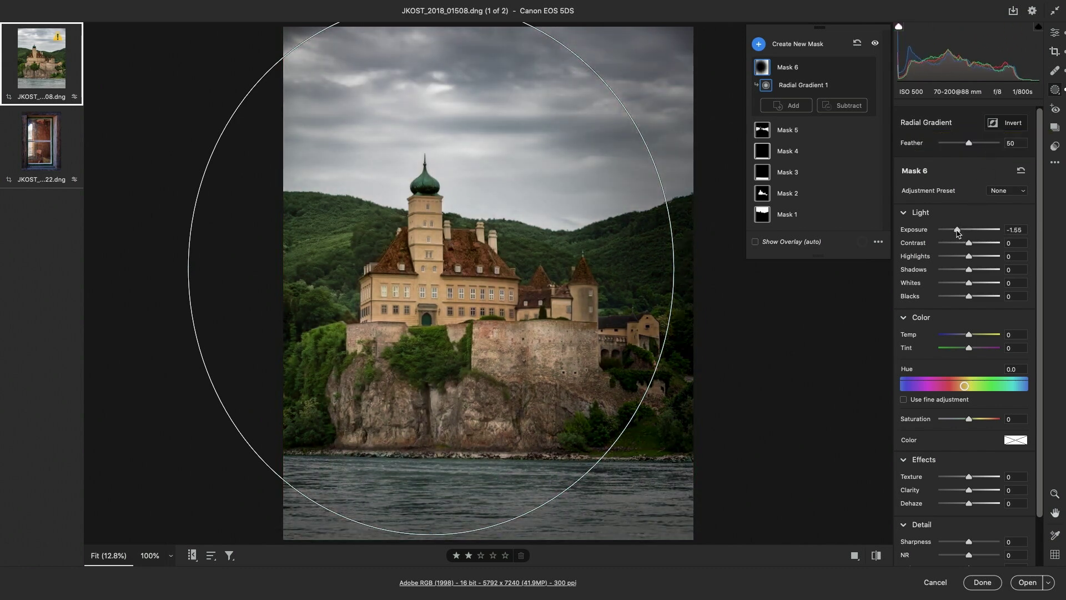
{"action": "left_click_drag", "start_coordinate": [969, 270], "coordinate": [989, 273]}
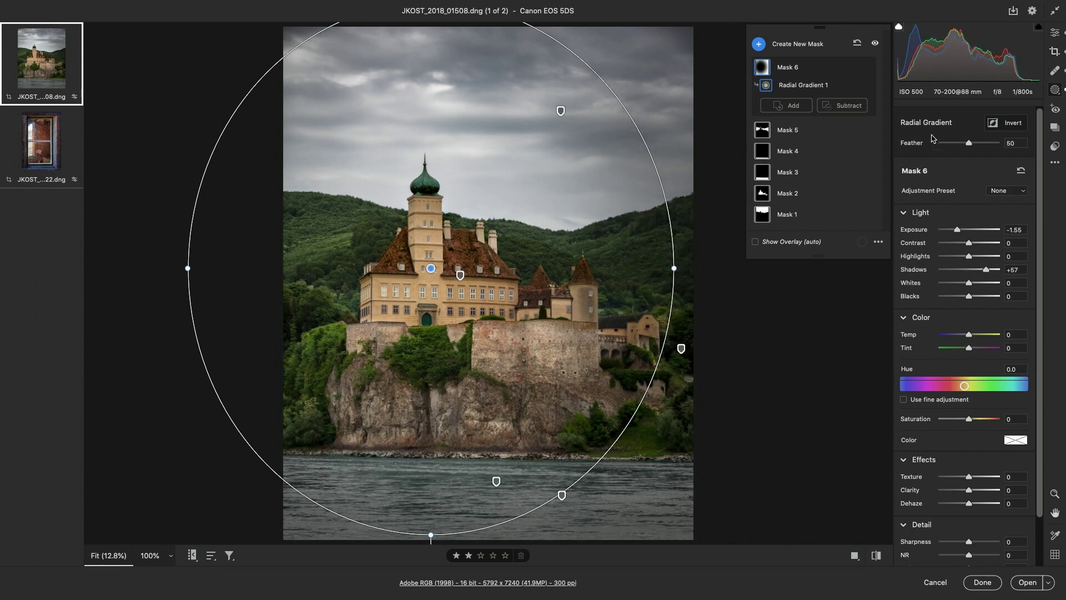
{"action": "left_click", "coordinate": [875, 43]}
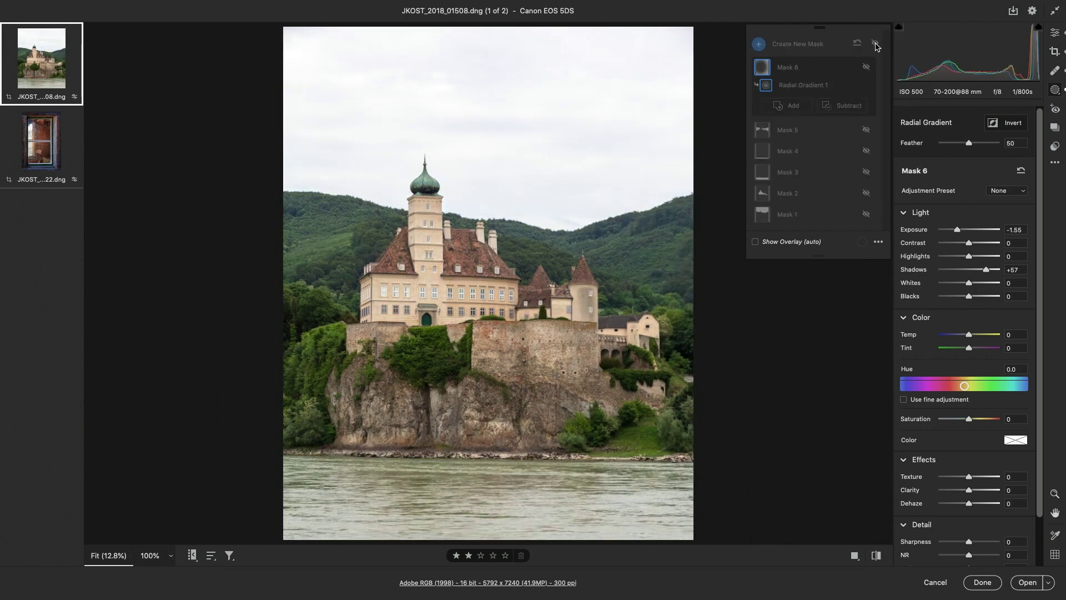
{"action": "left_click", "coordinate": [875, 44]}
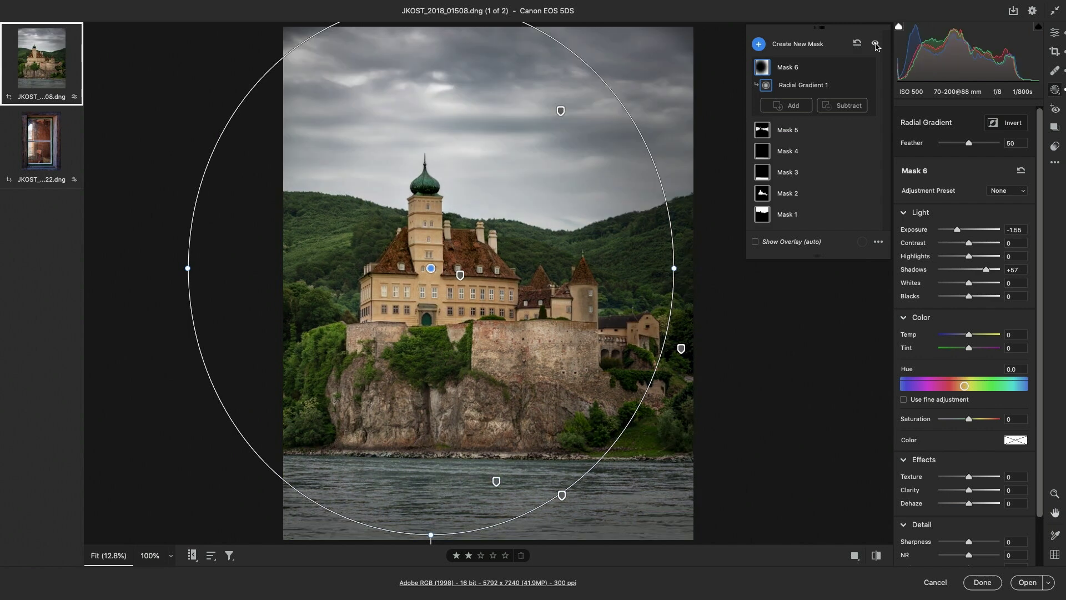